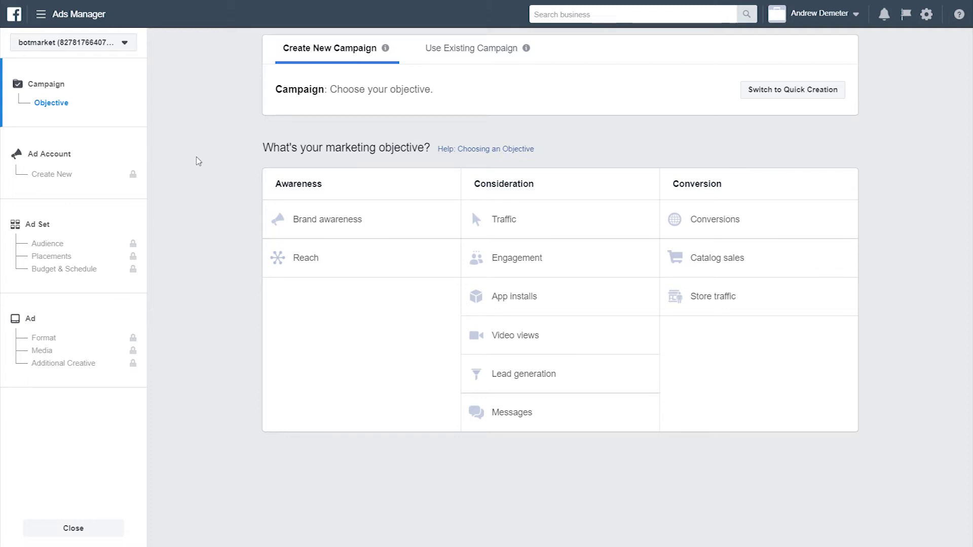
Choose the Messages objective and set up the ad account with United States, US Dollars, New York time
click(566, 412)
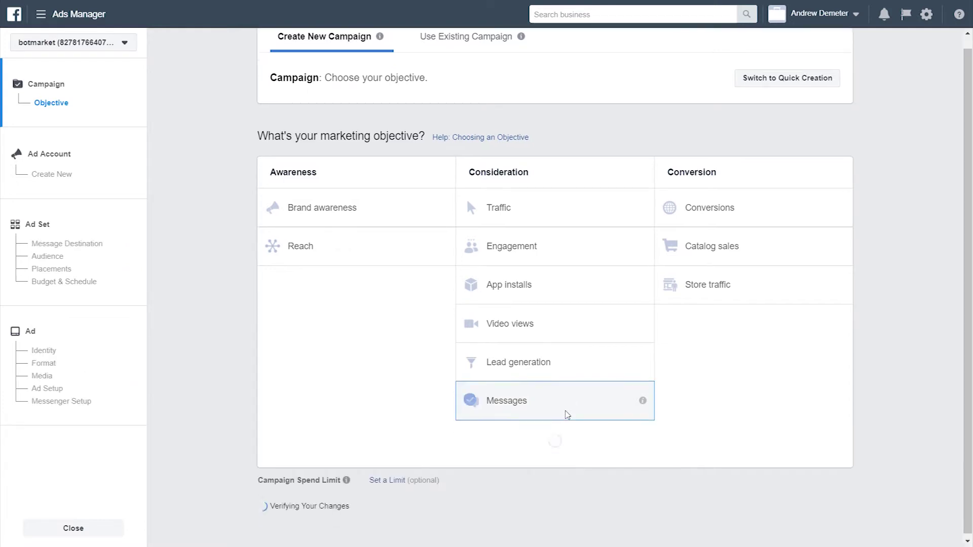
scroll(419, 365, down, 5)
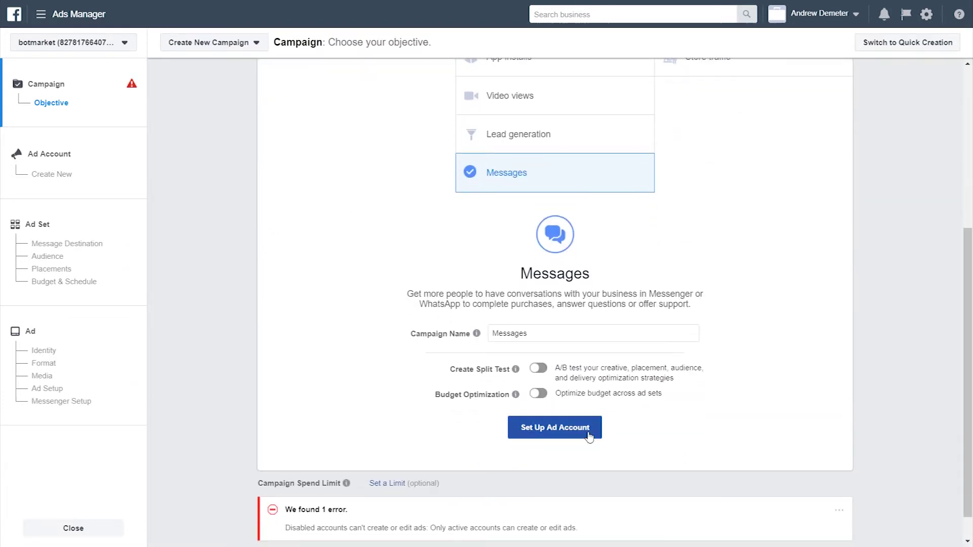
click(589, 435)
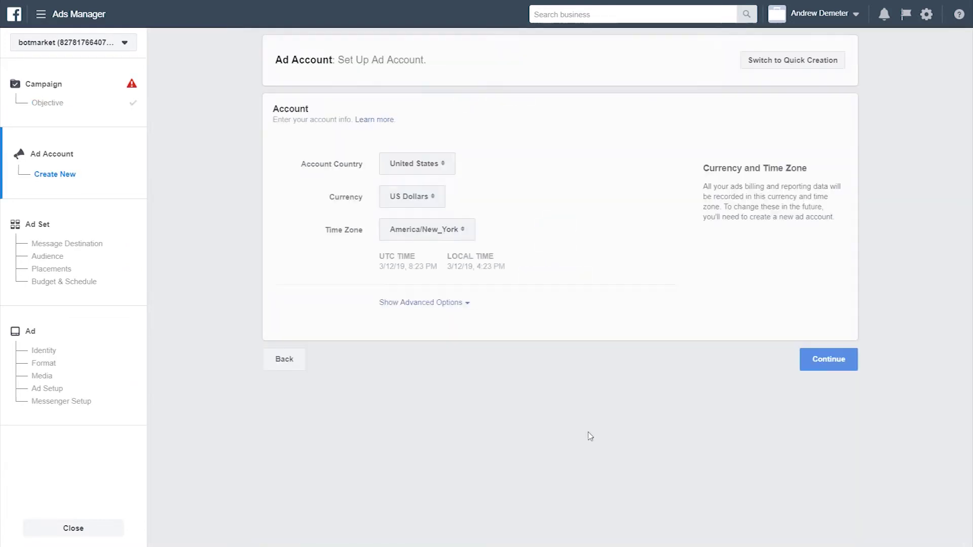
click(839, 360)
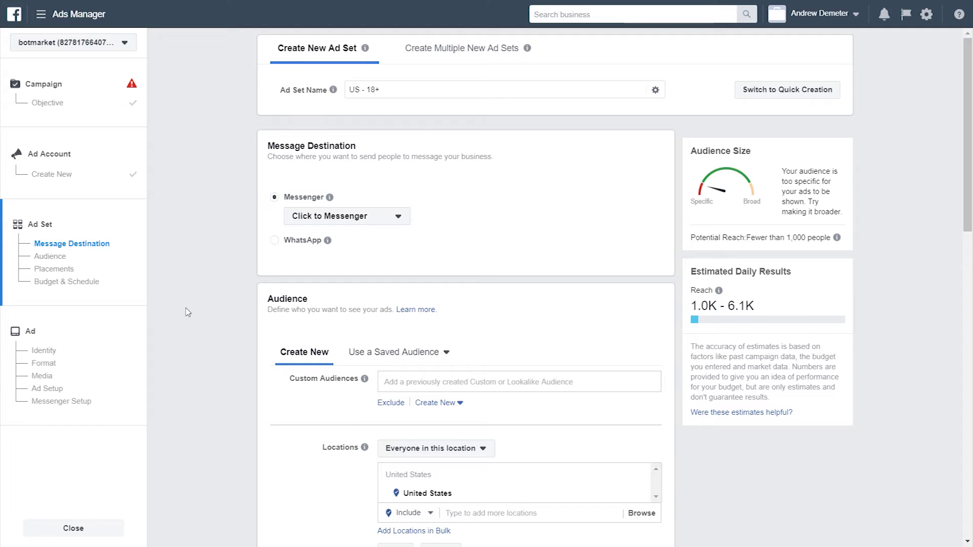
scroll(188, 311, down, 4)
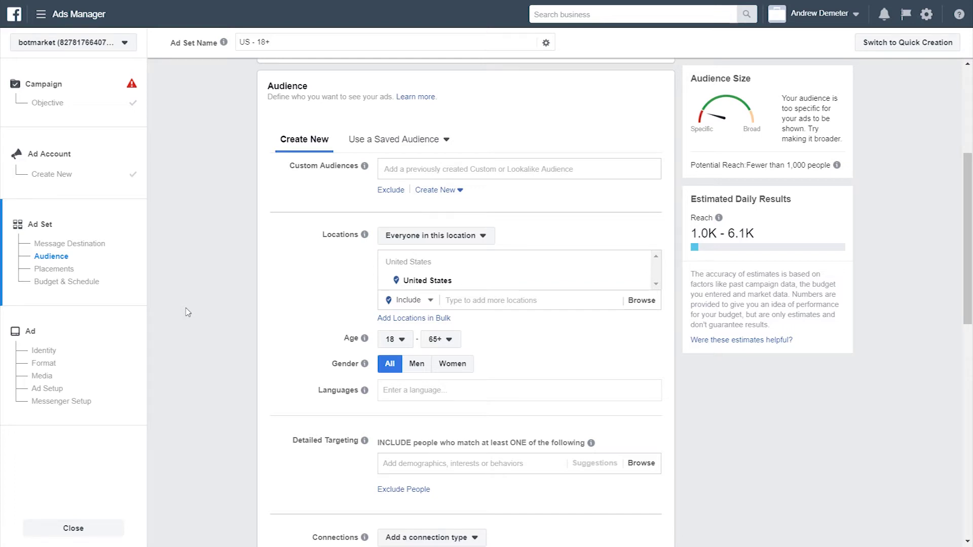
scroll(188, 311, down, 8)
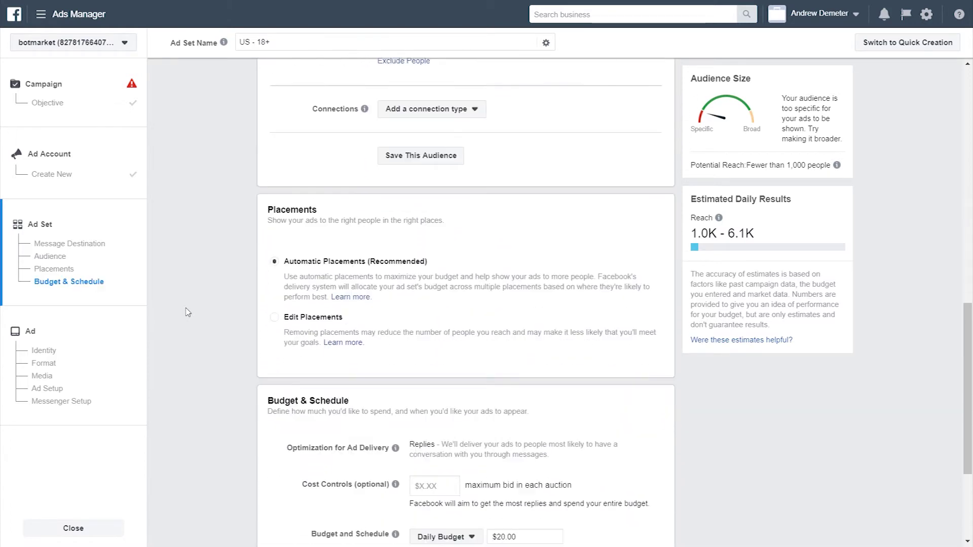
Switch to manual placements and uncheck Instagram under Platforms
scroll(187, 312, down, 1)
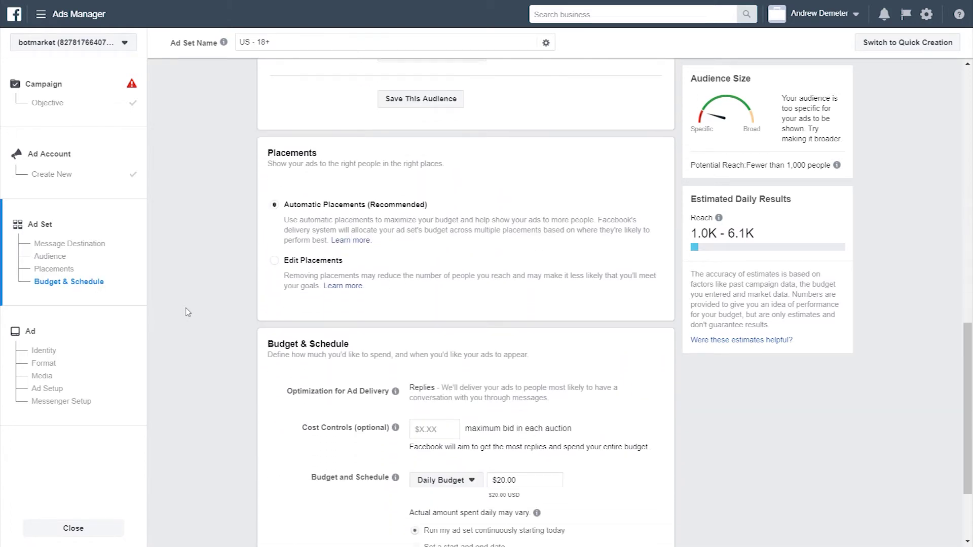
click(299, 261)
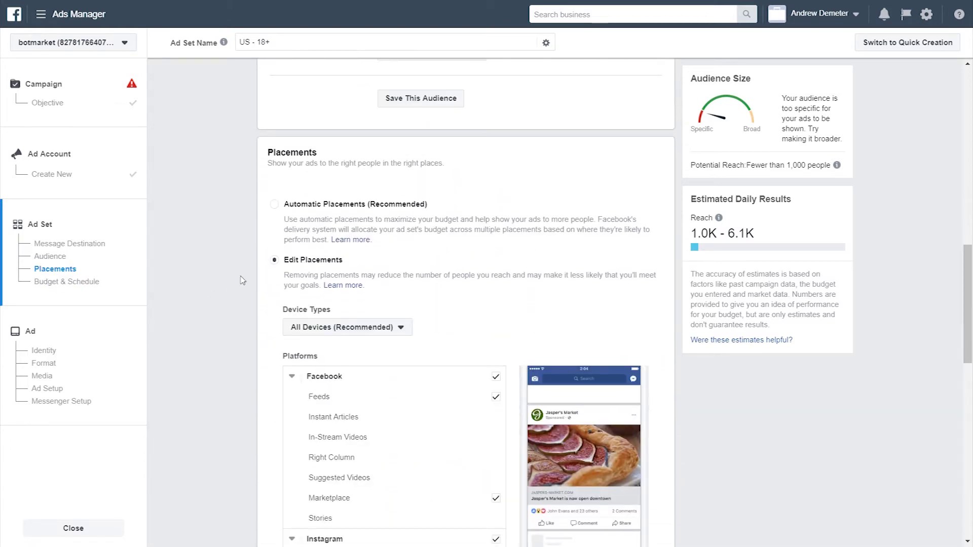
scroll(243, 280, down, 4)
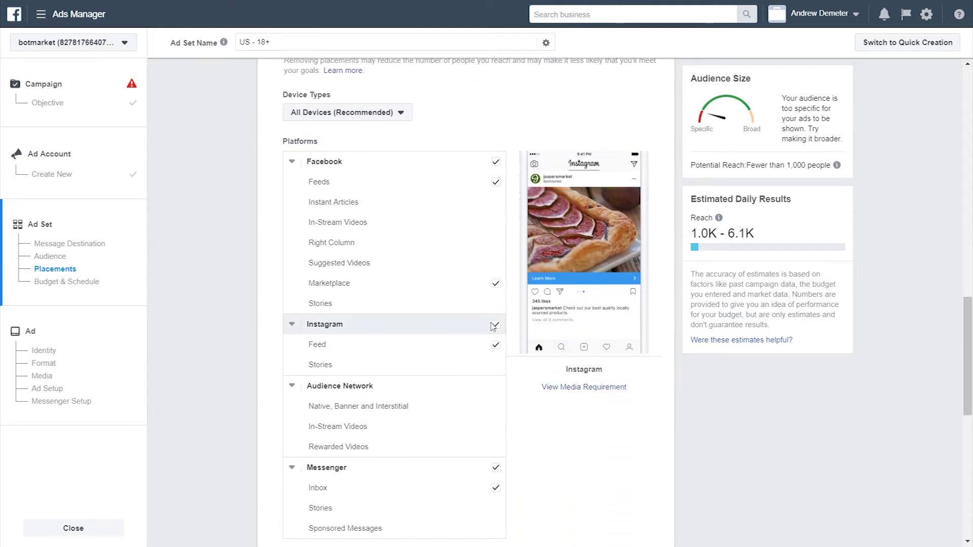
click(494, 325)
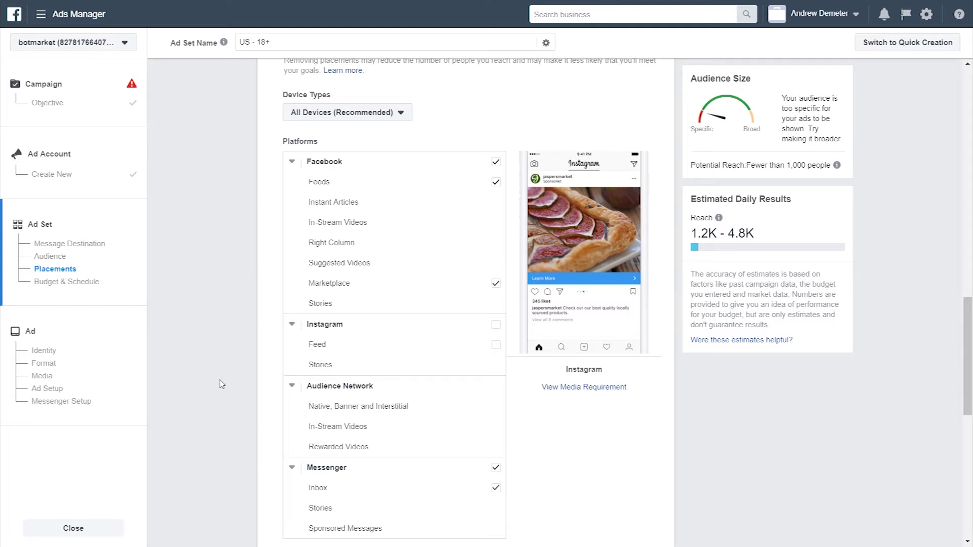
scroll(222, 384, down, 10)
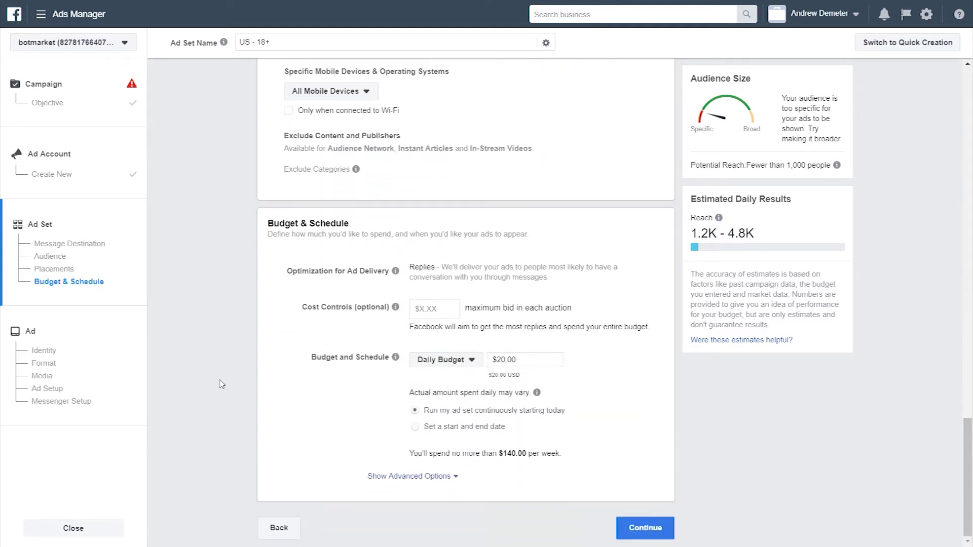
click(619, 526)
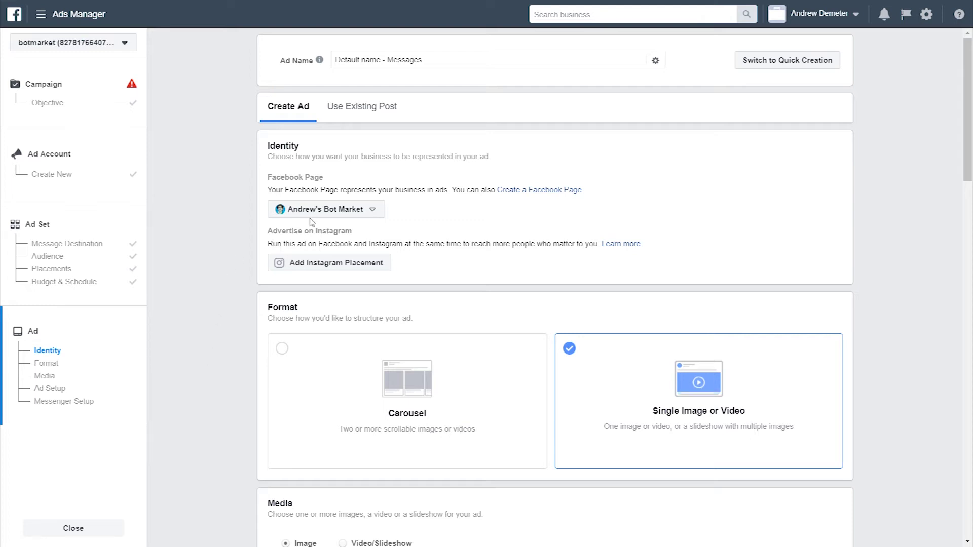
Pick the Demo Bot page from the Personal group as the ad's Facebook Page
click(350, 210)
click(309, 250)
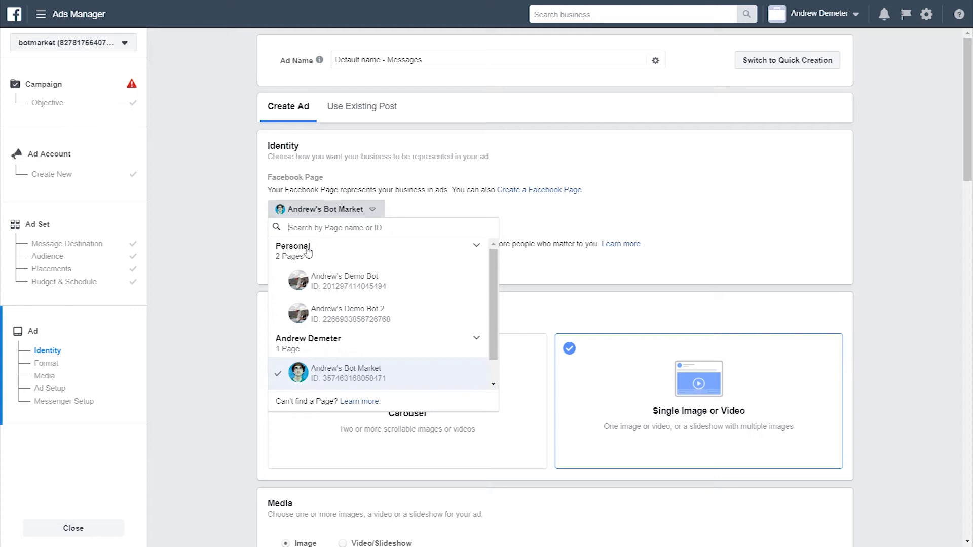
click(403, 289)
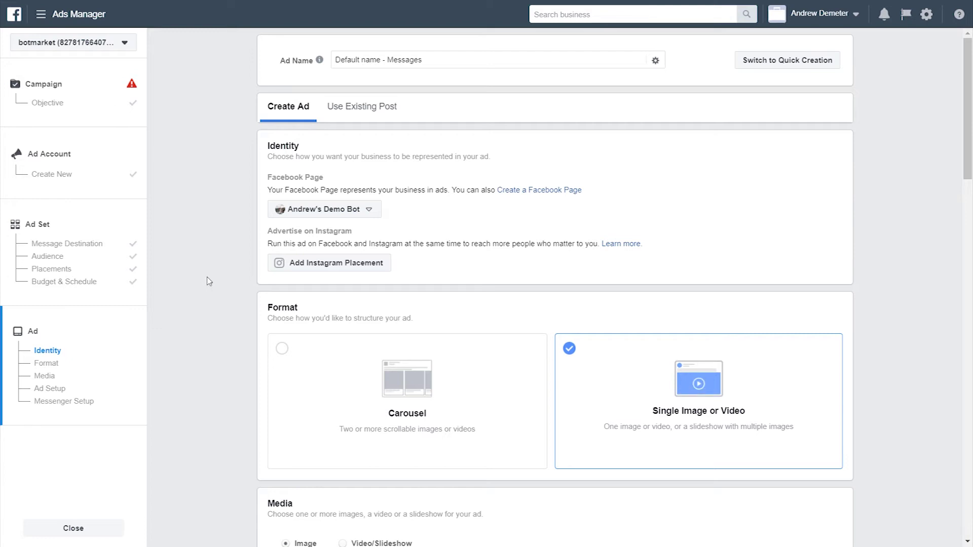
Scroll down to Messenger Setup and switch the welcome message to Custom
scroll(209, 281, down, 6)
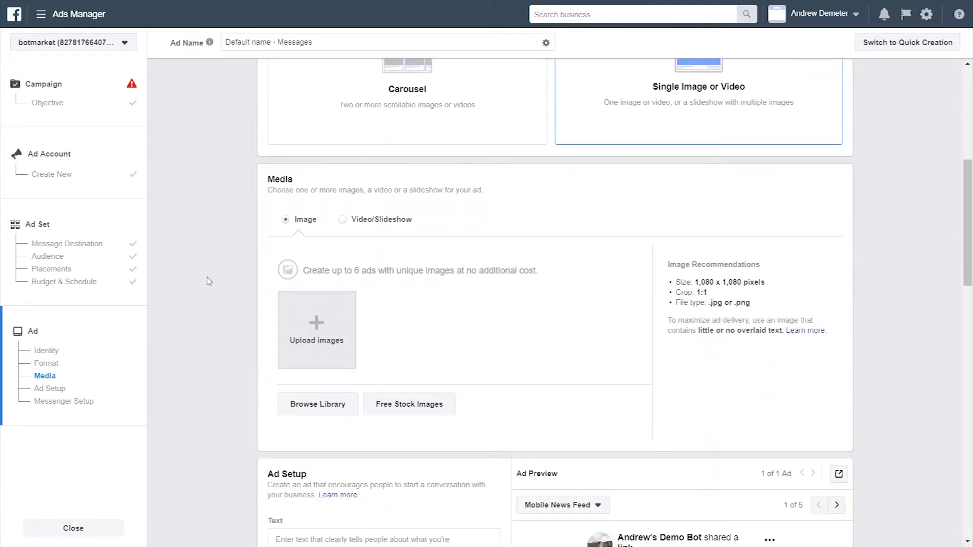
scroll(210, 281, down, 1)
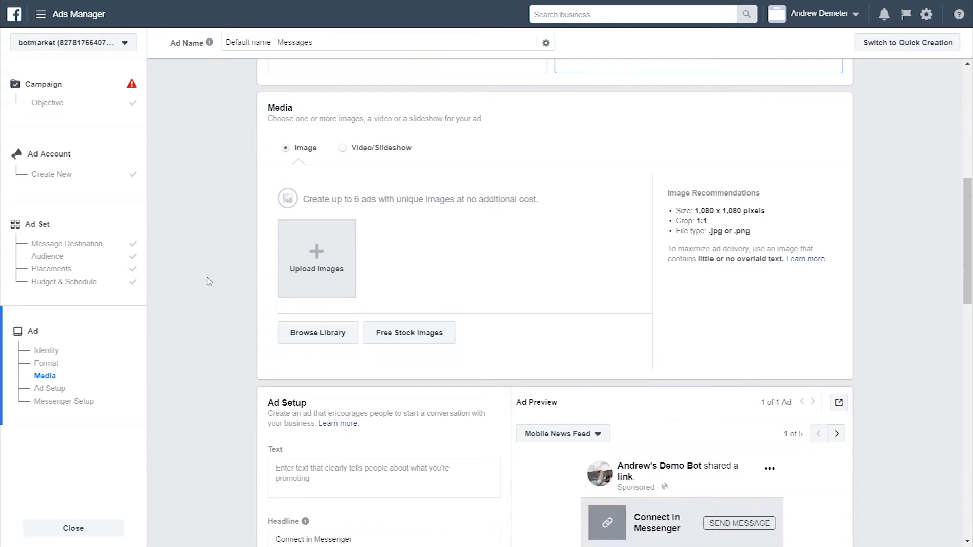
scroll(209, 281, down, 5)
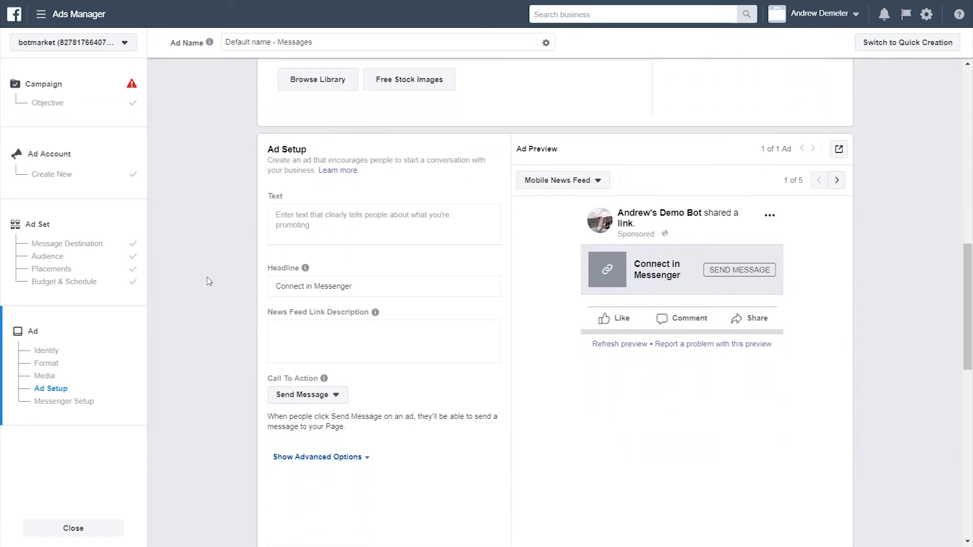
scroll(210, 282, down, 6)
scroll(209, 282, down, 3)
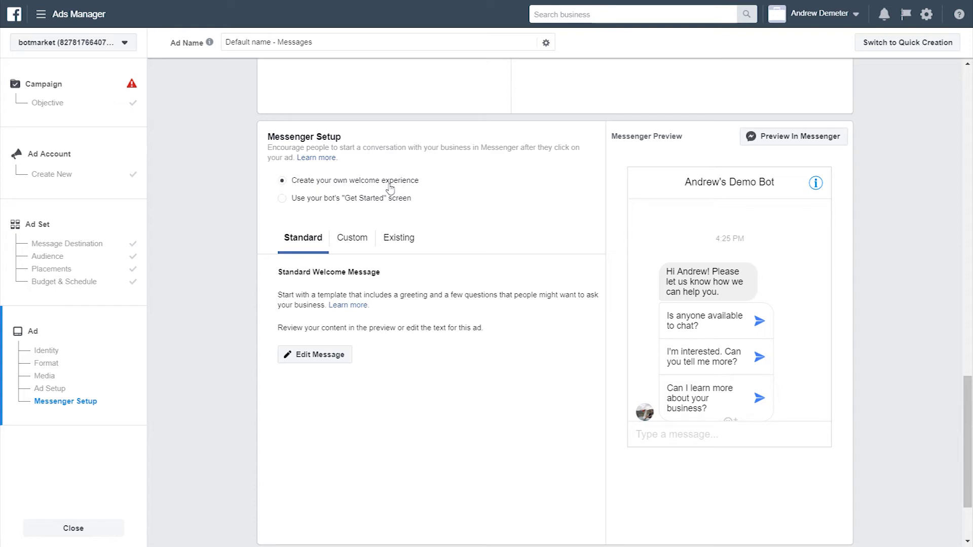
click(352, 242)
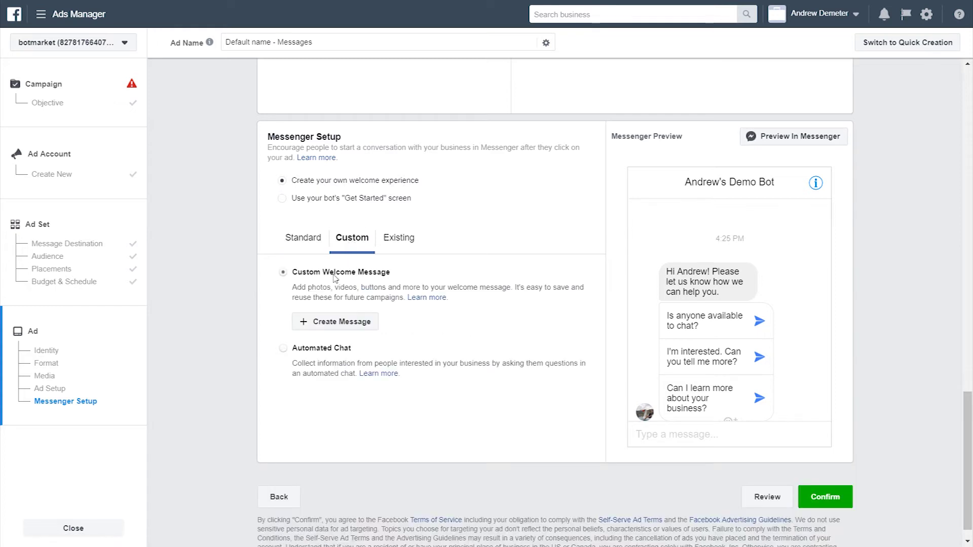
Create a custom welcome template and remove its Frequently Asked Questions section
click(321, 325)
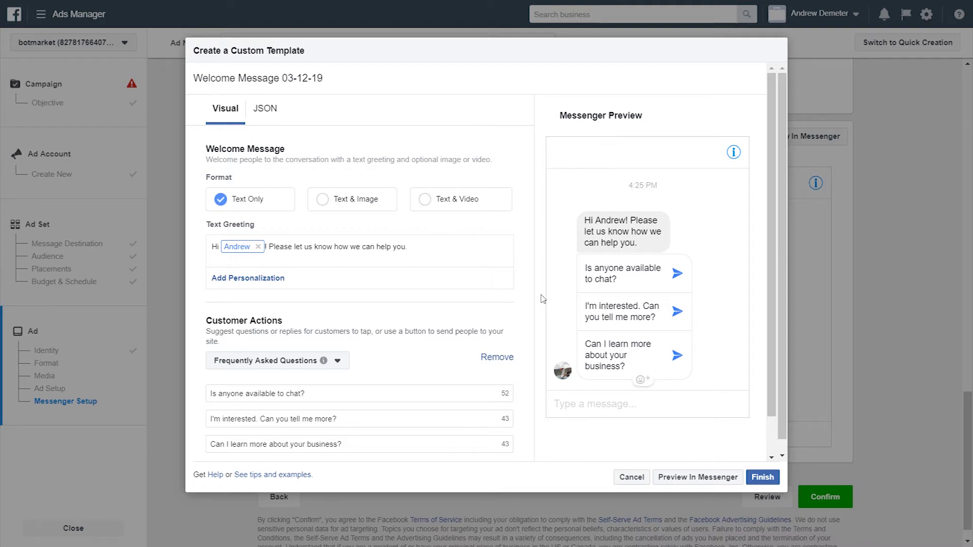
click(499, 359)
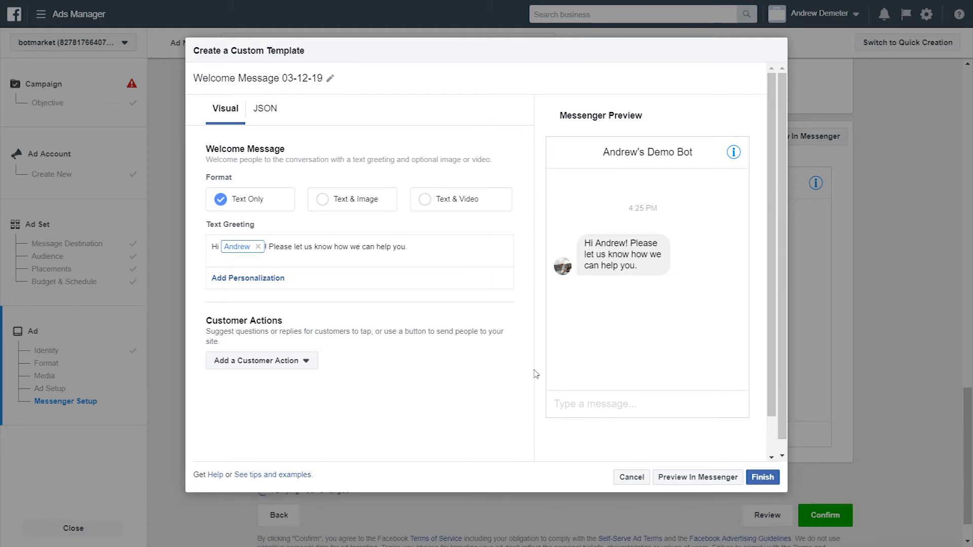
scroll(536, 374, down, 1)
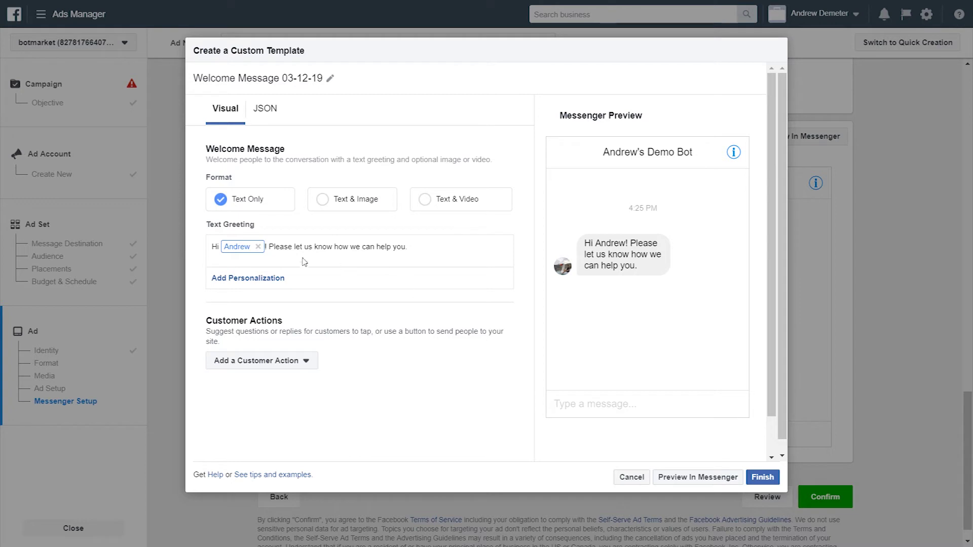
Replace the greeting after the name token with 'How many people will you be serving?'
drag(271, 250, 433, 250)
text(How)
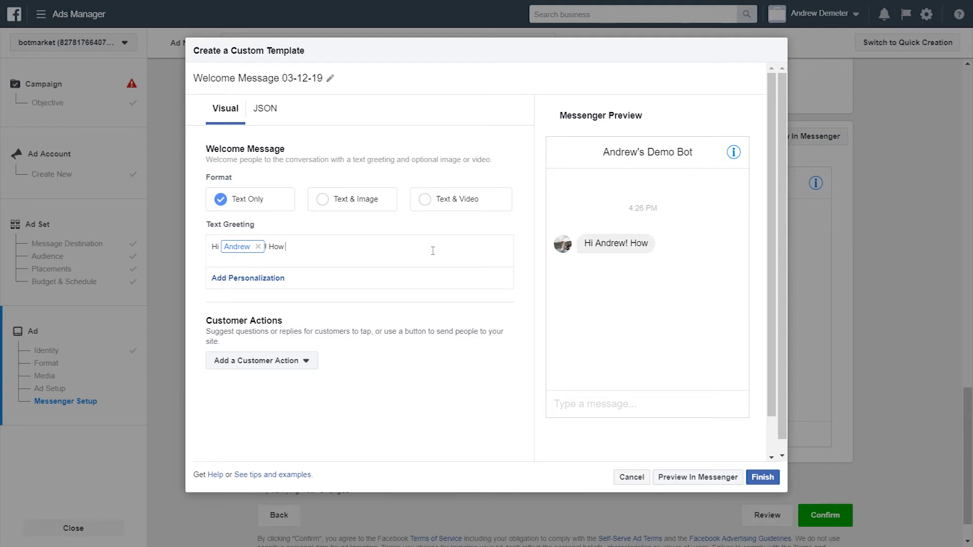
text( many people will you be serving?)
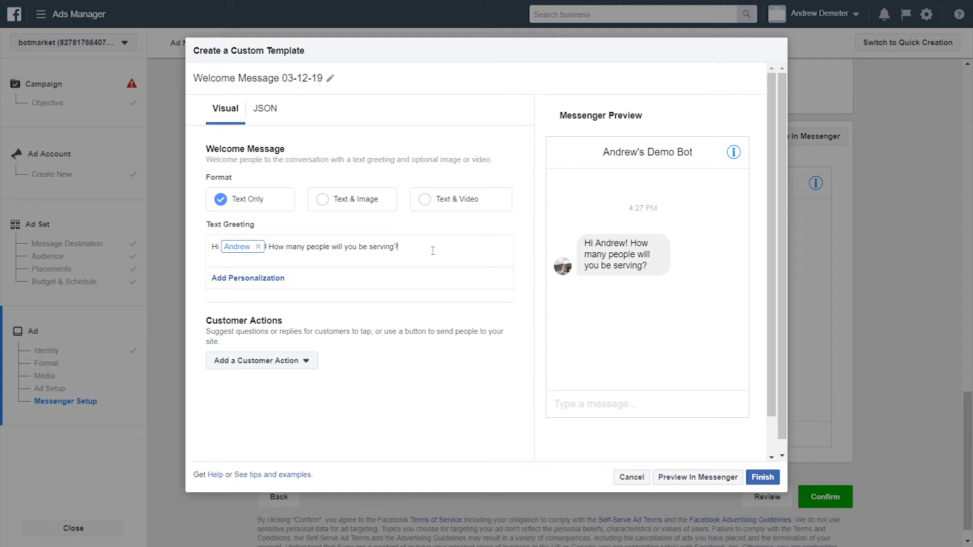
click(280, 360)
Add Buttons as the customer action and add a second button
click(231, 397)
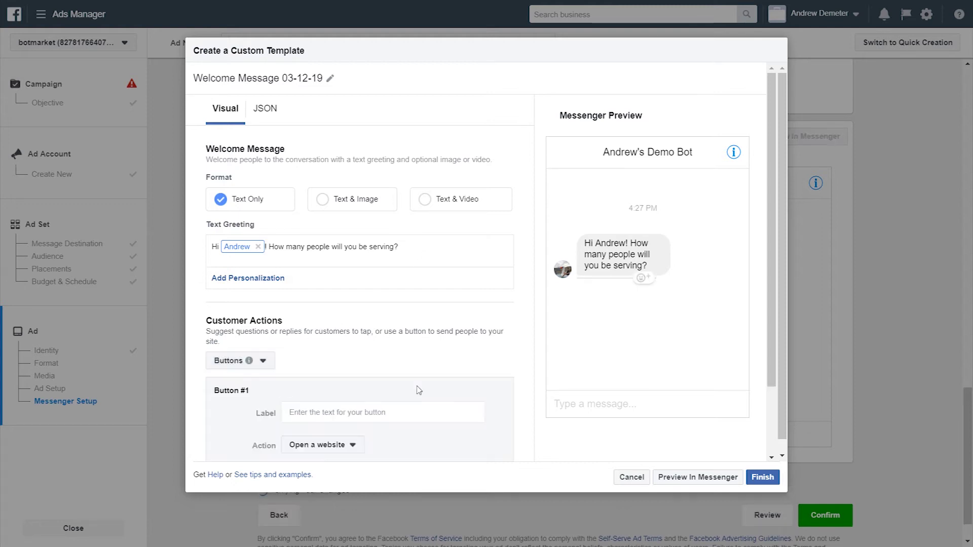
scroll(441, 383, down, 2)
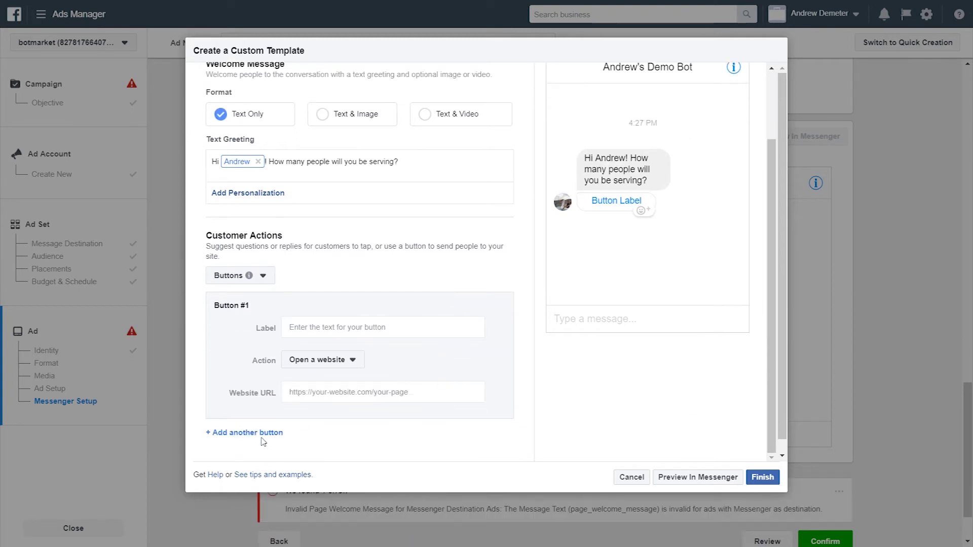
click(265, 434)
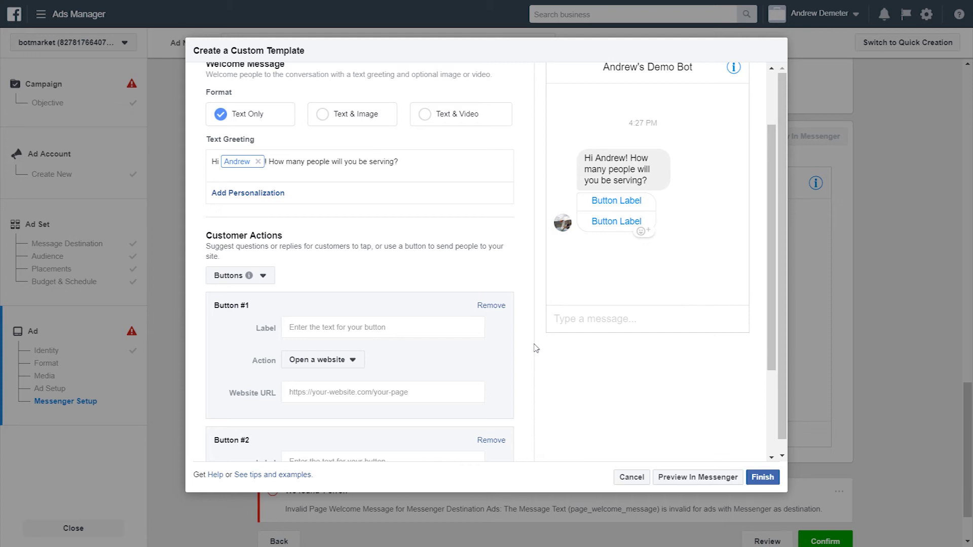
Label the two buttons 'Less than 50 people' and 'More than 50 people'
click(418, 327)
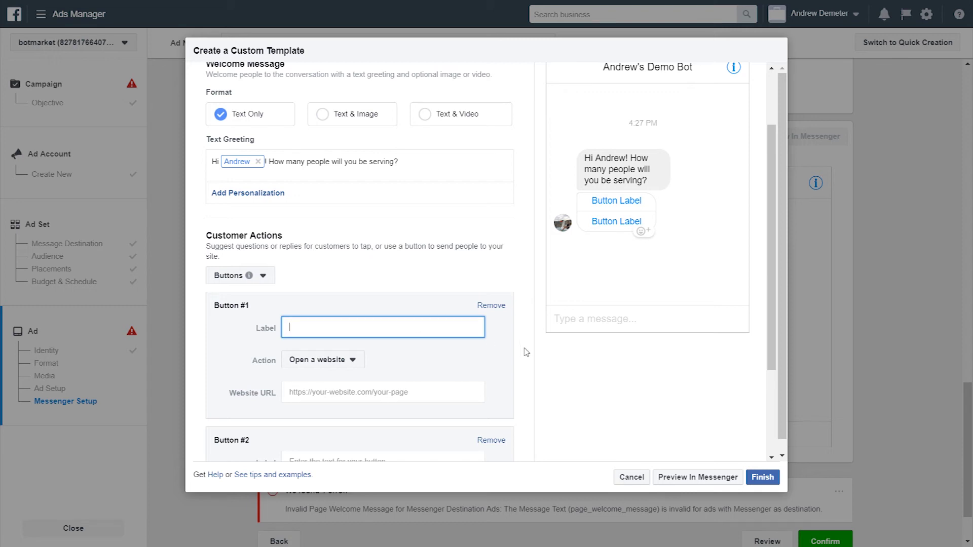
text(Less than 50)
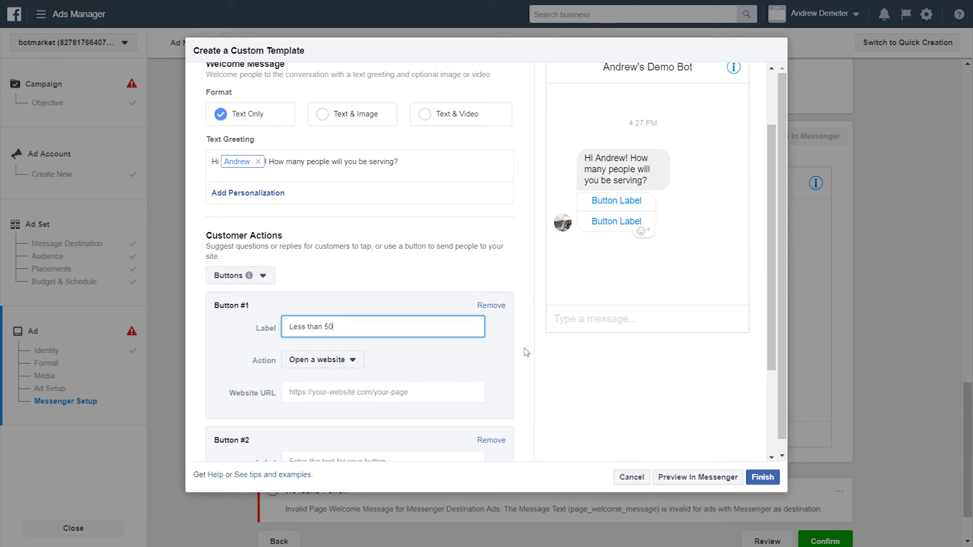
text( people)
scroll(456, 375, down, 2)
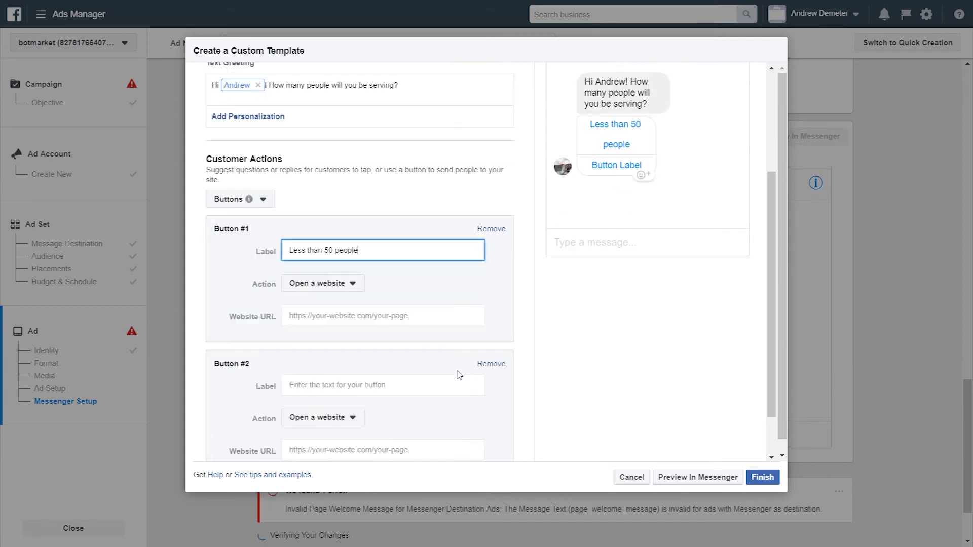
click(403, 350)
text(More th)
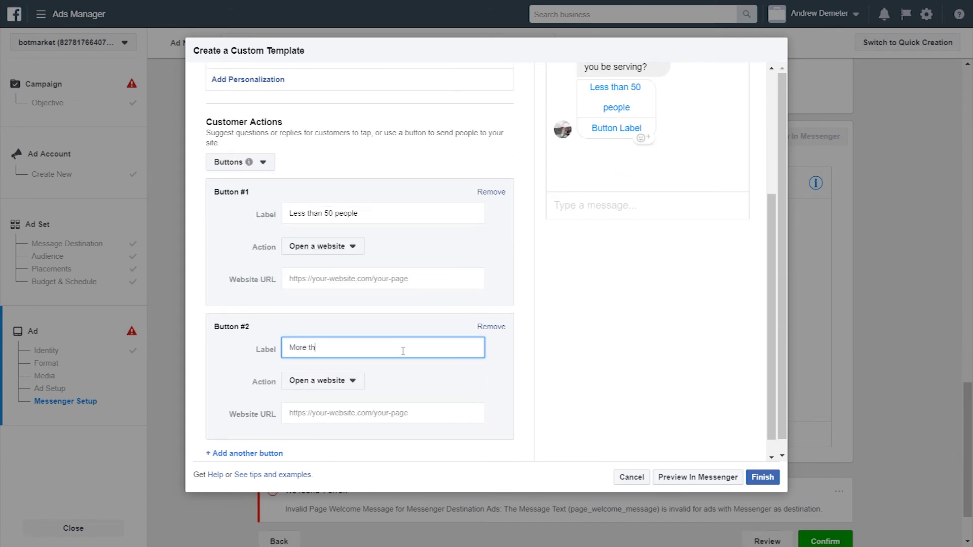
text(an 50 people)
click(565, 314)
scroll(565, 314, up, 1)
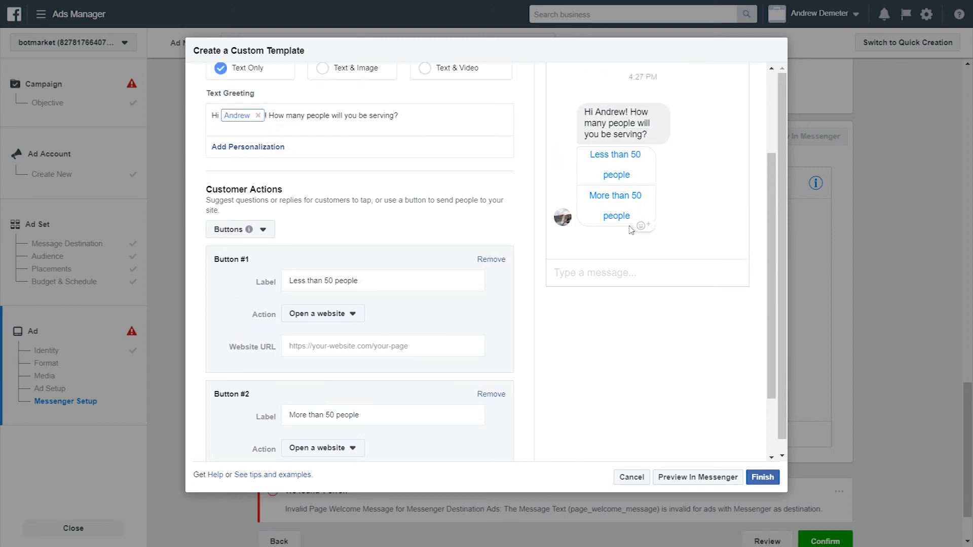
Delete ' people' from both labels, leaving 'Less than 50' and 'More than 50'
drag(334, 281, 373, 280)
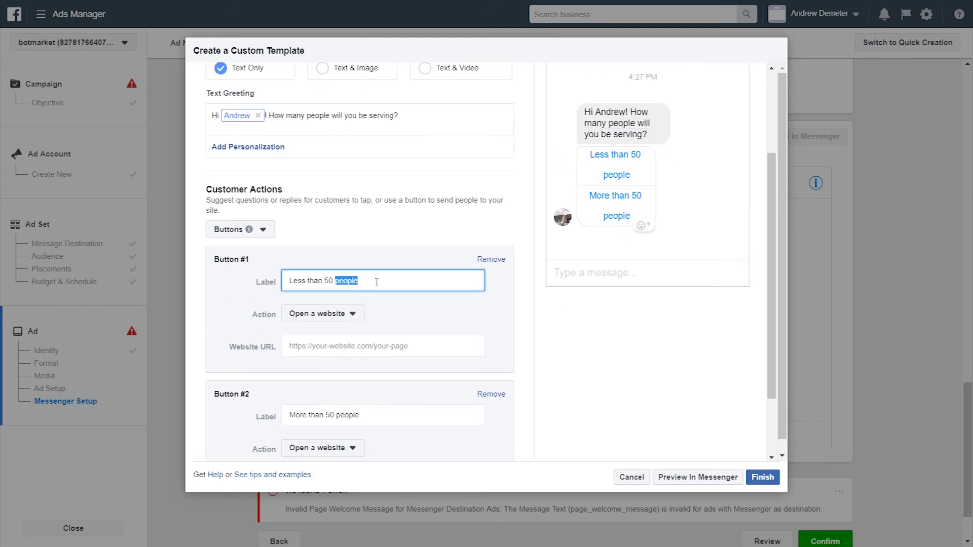
key(BackSpace)
click(589, 343)
scroll(589, 343, down, 2)
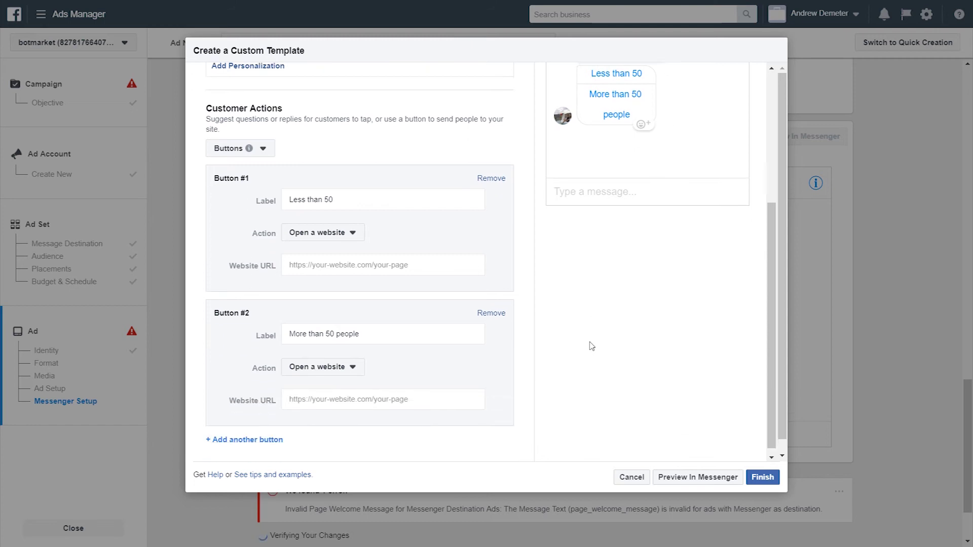
drag(334, 328, 393, 342)
key(BackSpace)
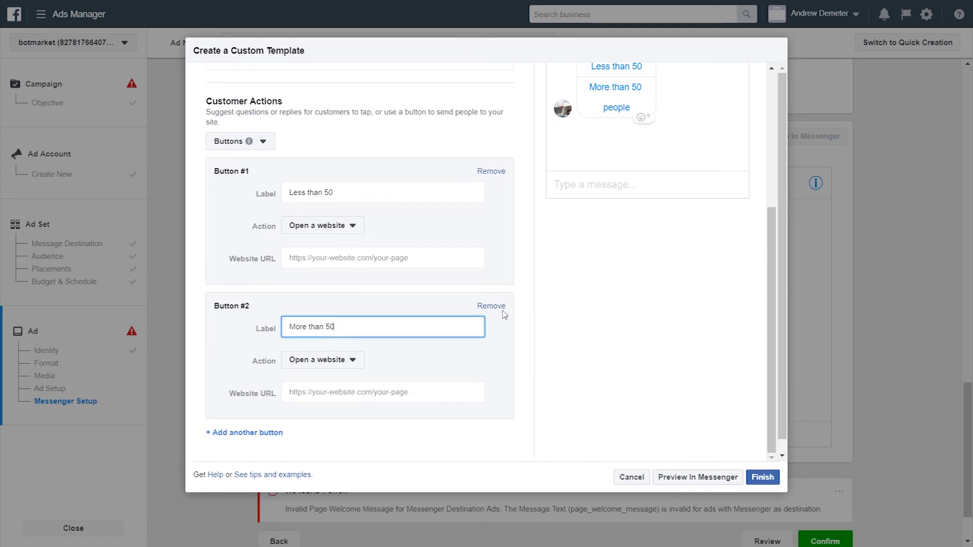
click(642, 349)
scroll(640, 349, up, 5)
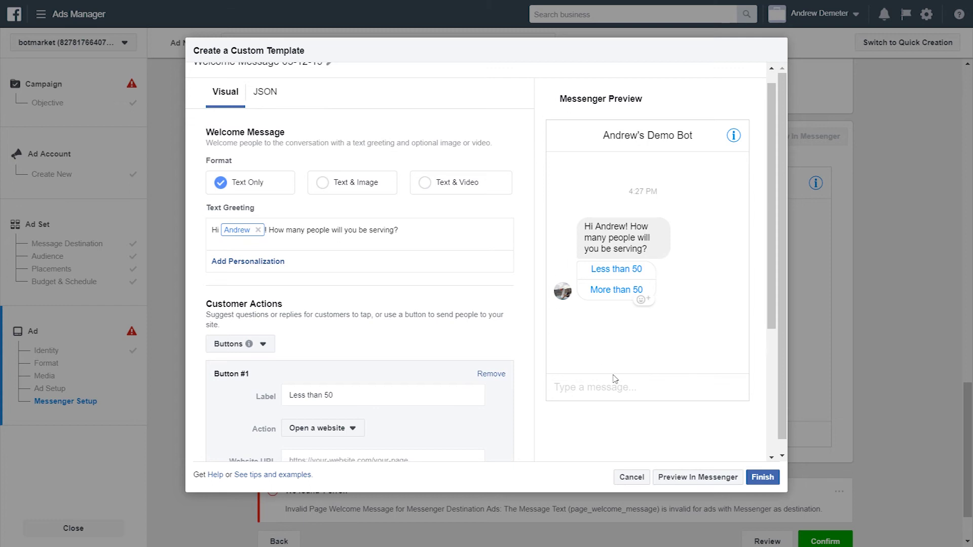
scroll(600, 383, down, 4)
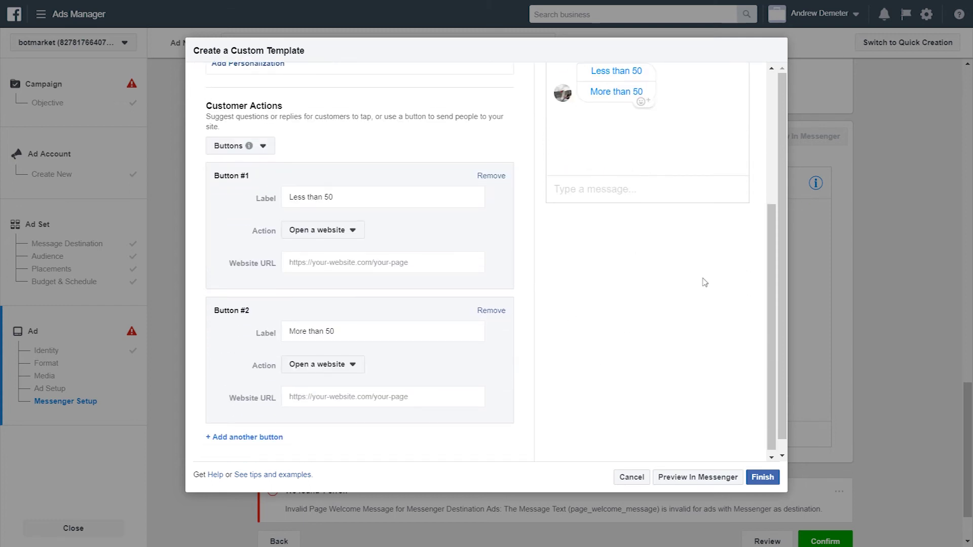
Set the action of Button #1 and Button #2 to 'Send a postback'
click(345, 235)
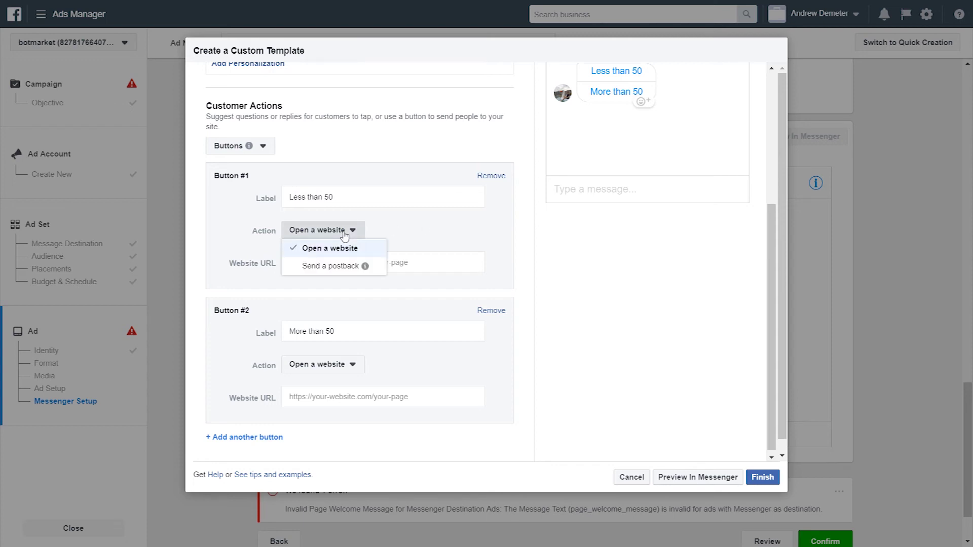
click(336, 264)
click(337, 366)
click(333, 398)
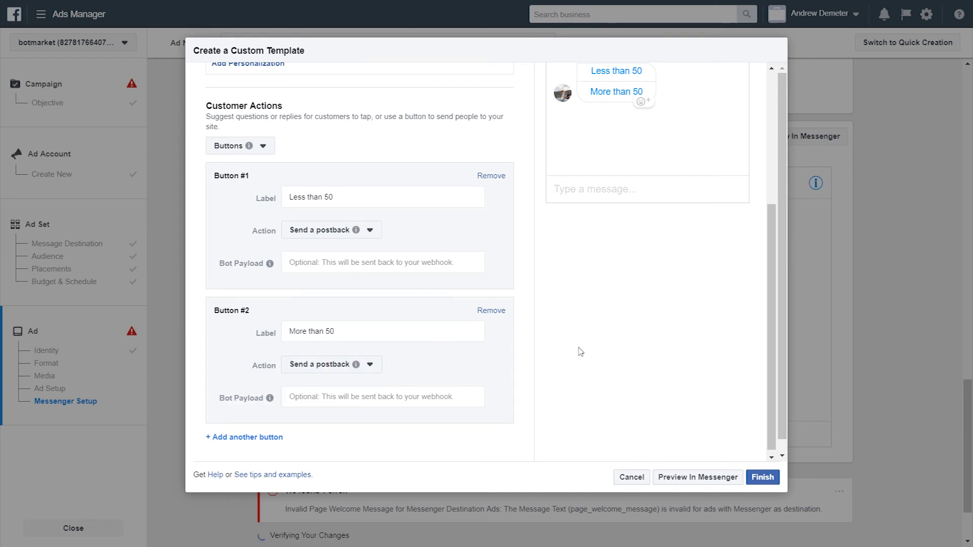
scroll(581, 351, up, 4)
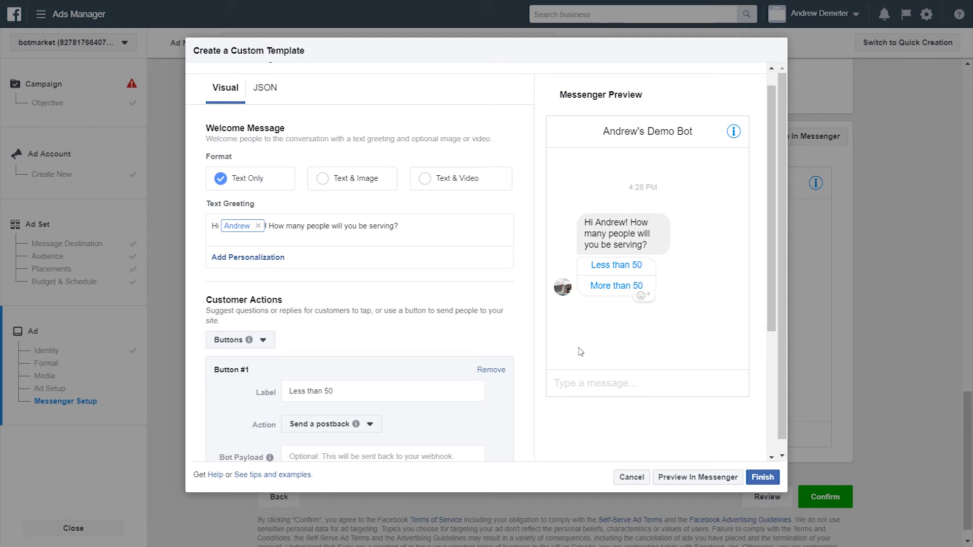
key(F11)
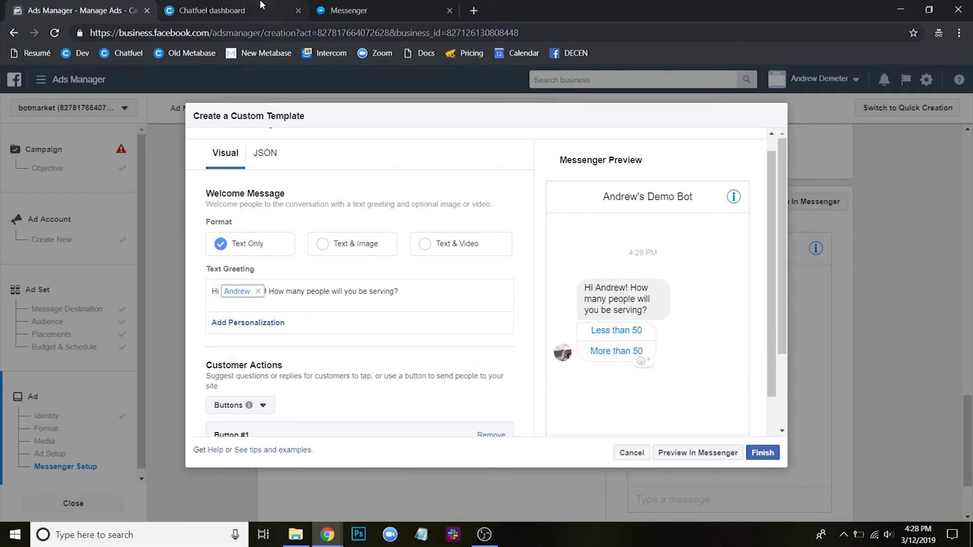
In Chatfuel, add a new block group named FACEBOOK AD
click(262, 7)
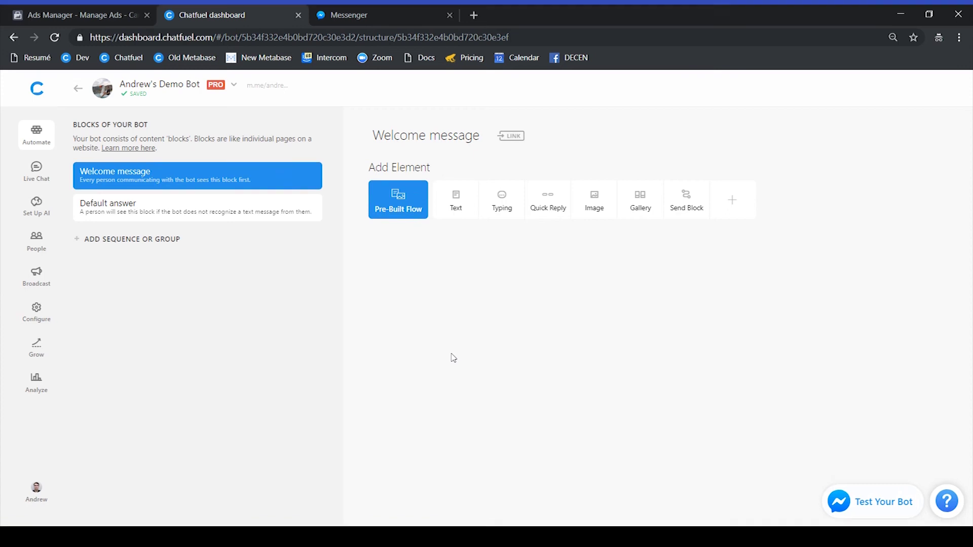
key(F11)
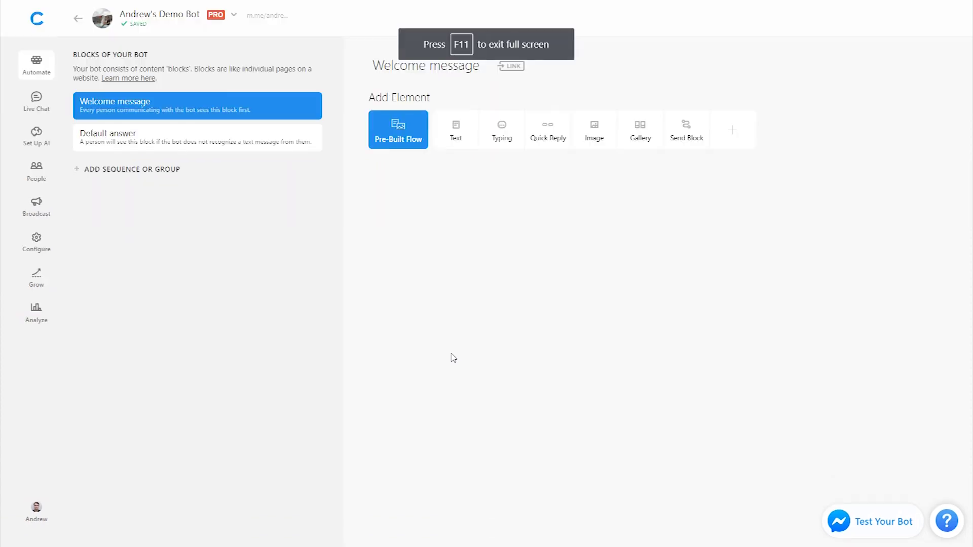
click(146, 176)
click(131, 178)
key(ctrl+a)
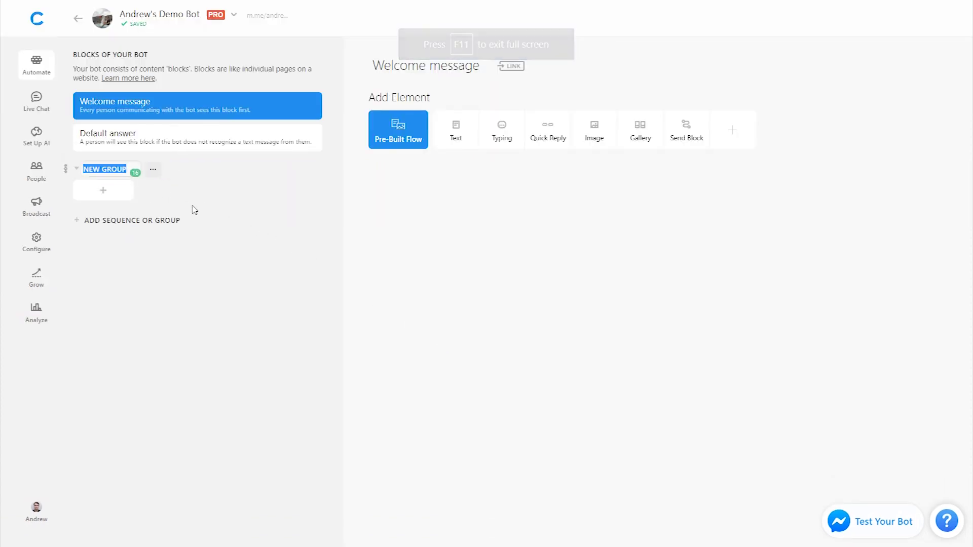
text(FACEBOOK AD)
key(Return)
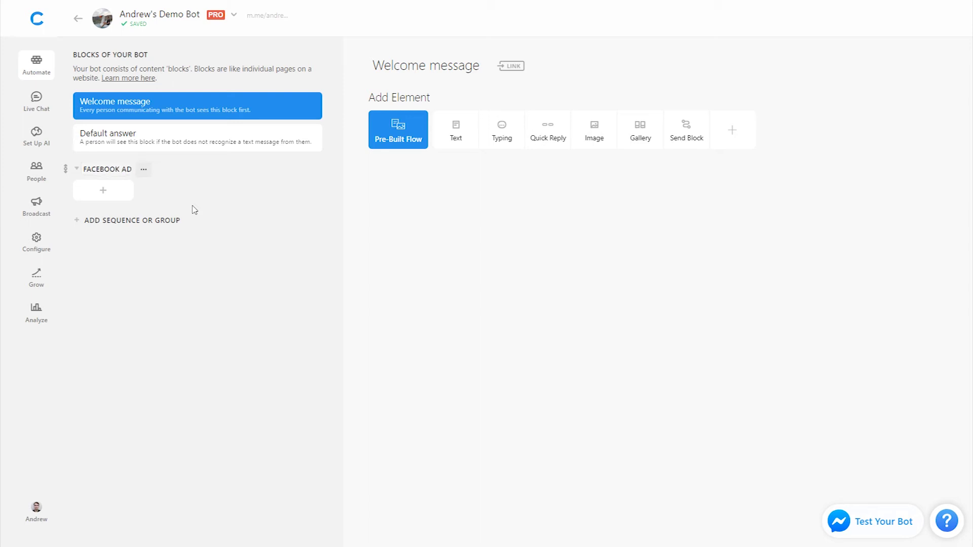
Add blocks 'Less than 50' and 'More than 50' to the FACEBOOK AD group
click(106, 193)
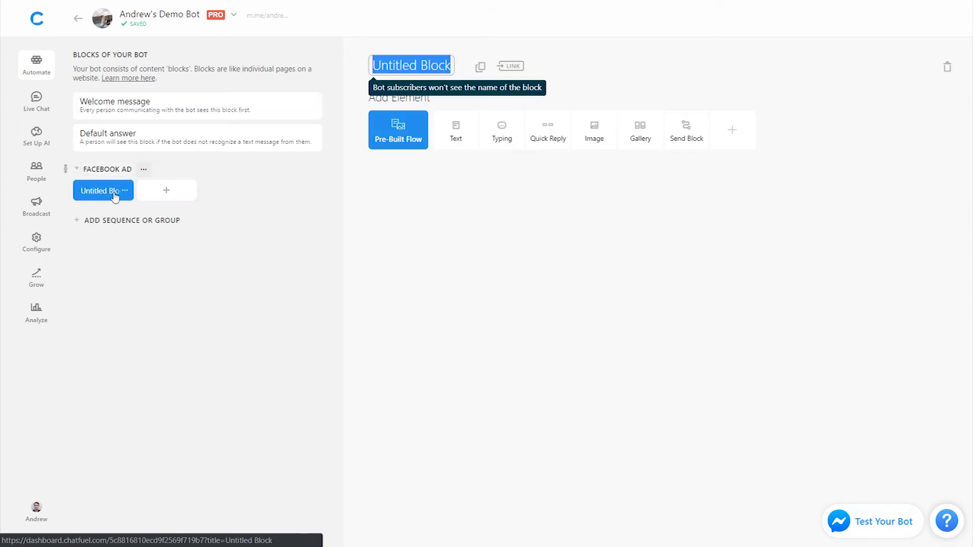
text(Less than 50)
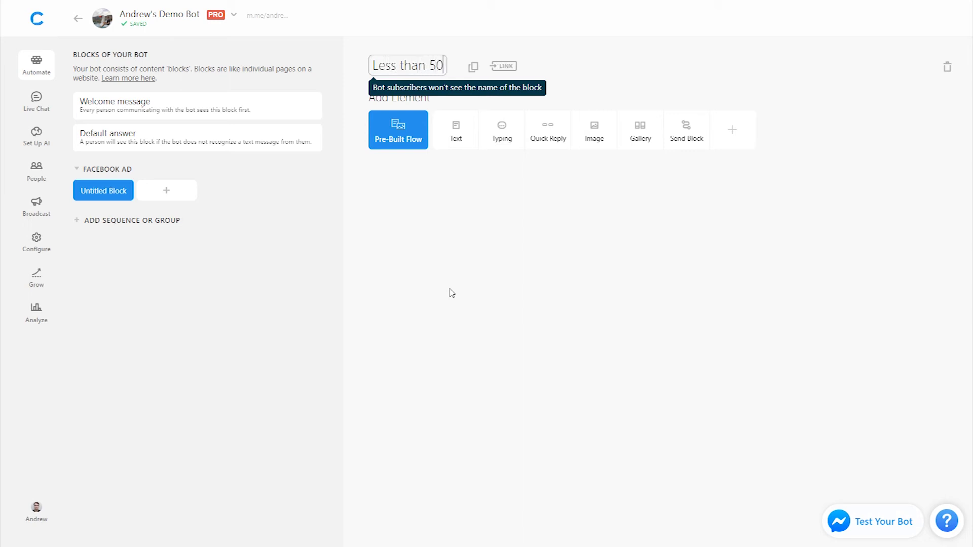
key(Return)
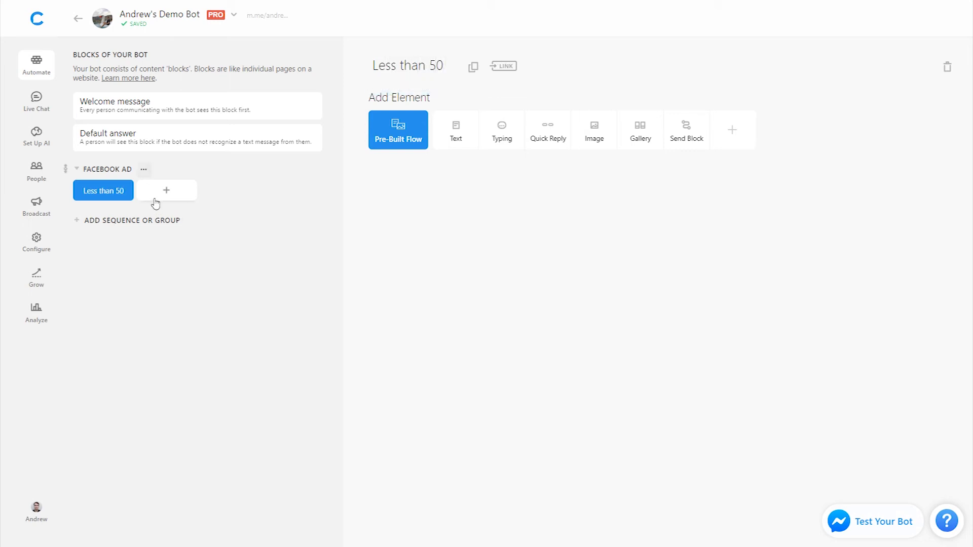
click(155, 199)
text(More than 50)
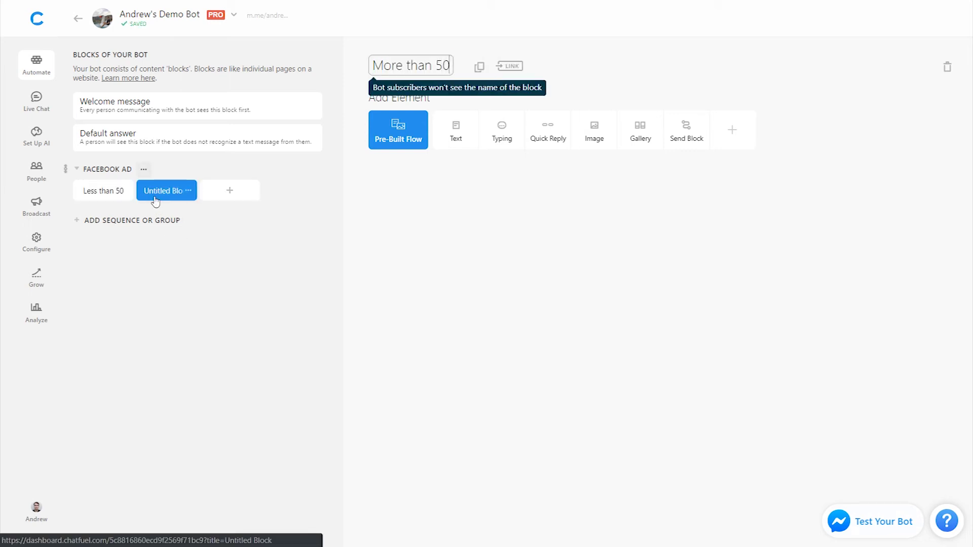
key(Return)
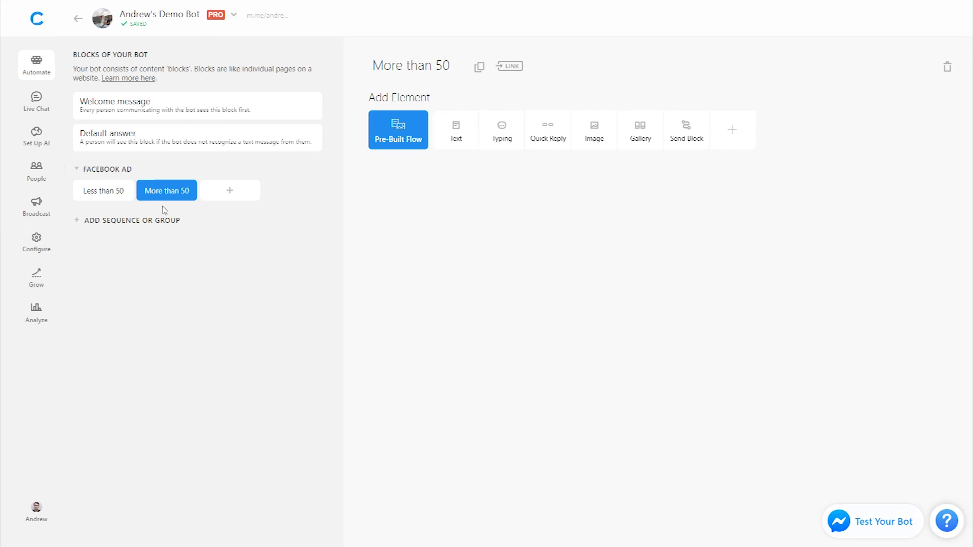
click(98, 197)
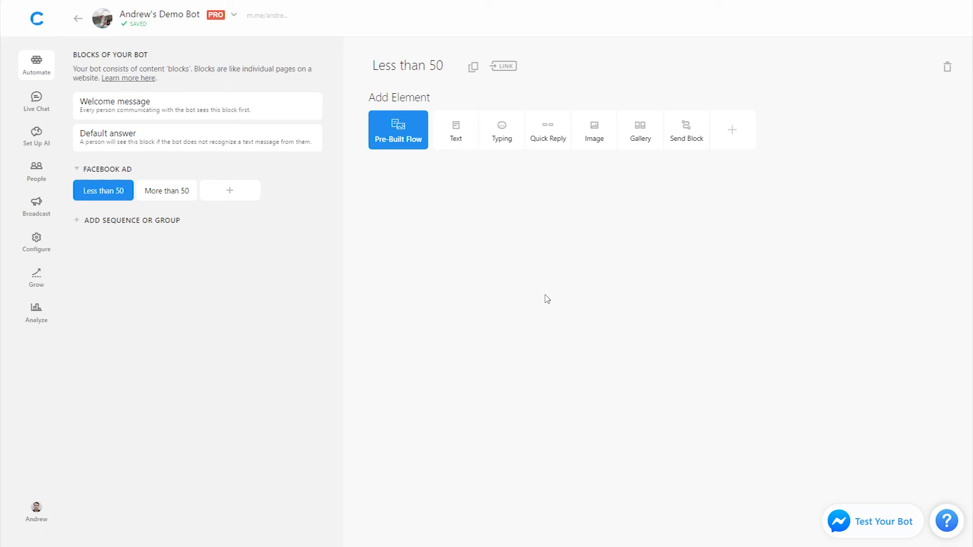
Add a user attribute to the Less than 50 block setting catering party size to 'Less than 50 people'
click(745, 138)
click(599, 142)
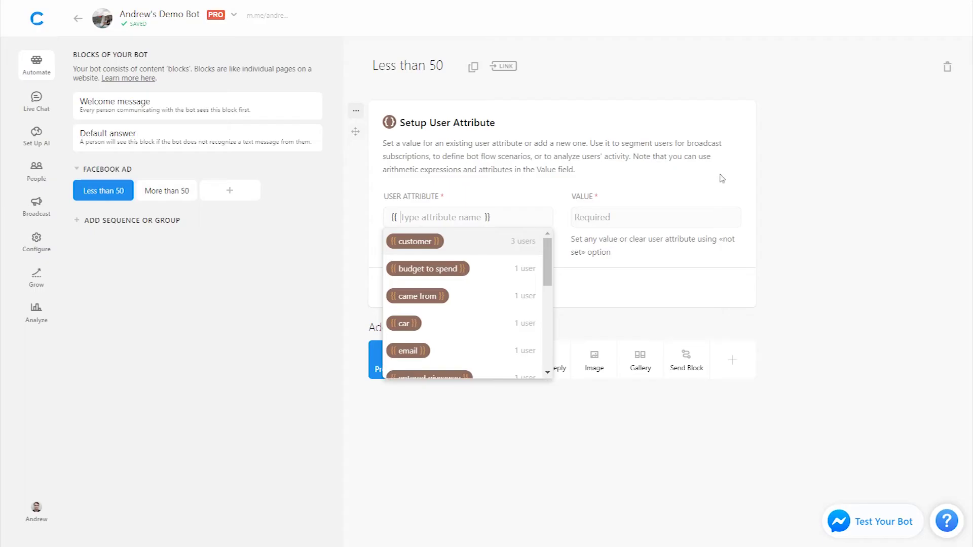
text(cat)
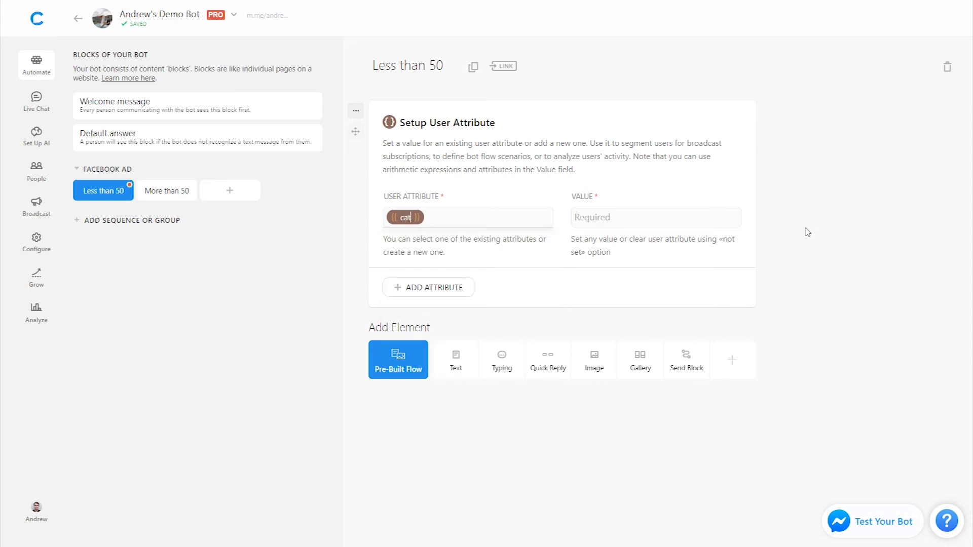
text(ering party size)
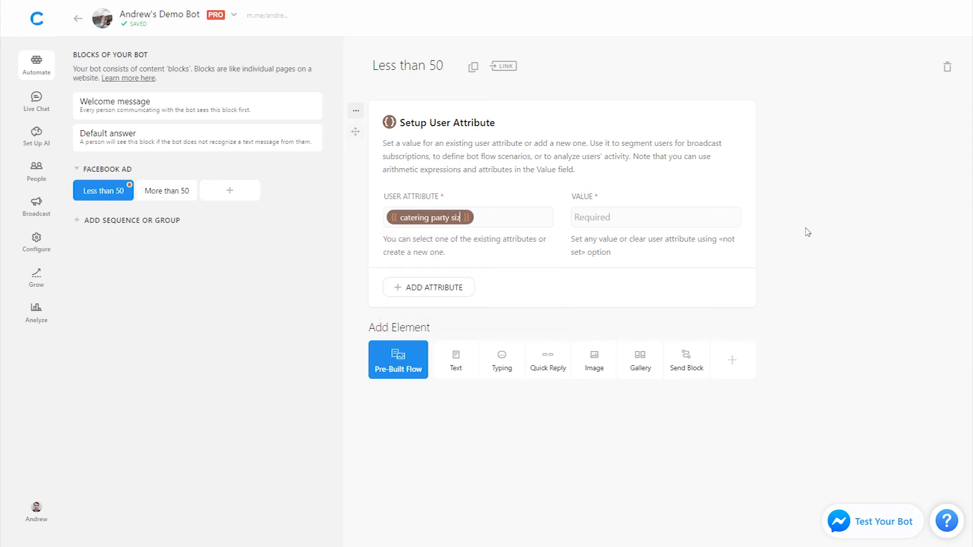
click(648, 220)
text(Less than)
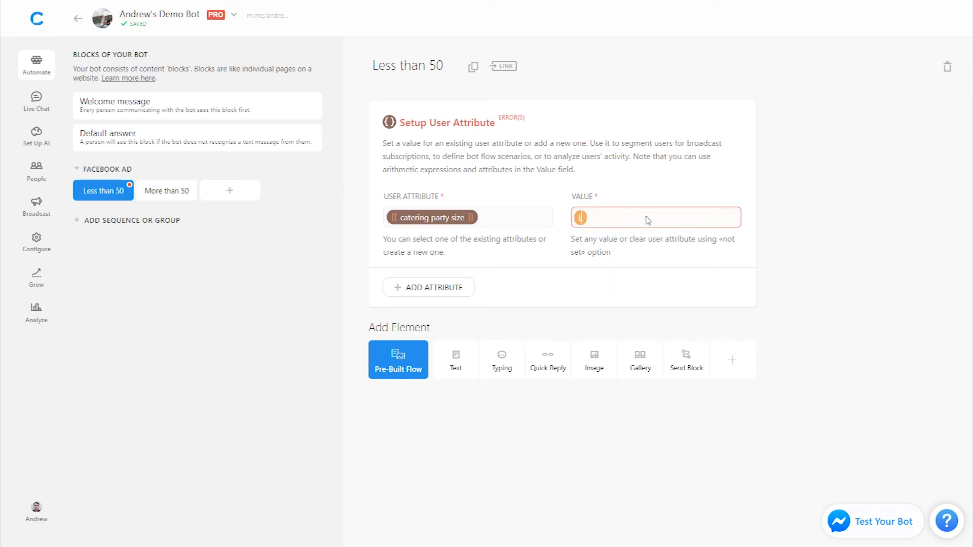
text( 50 people)
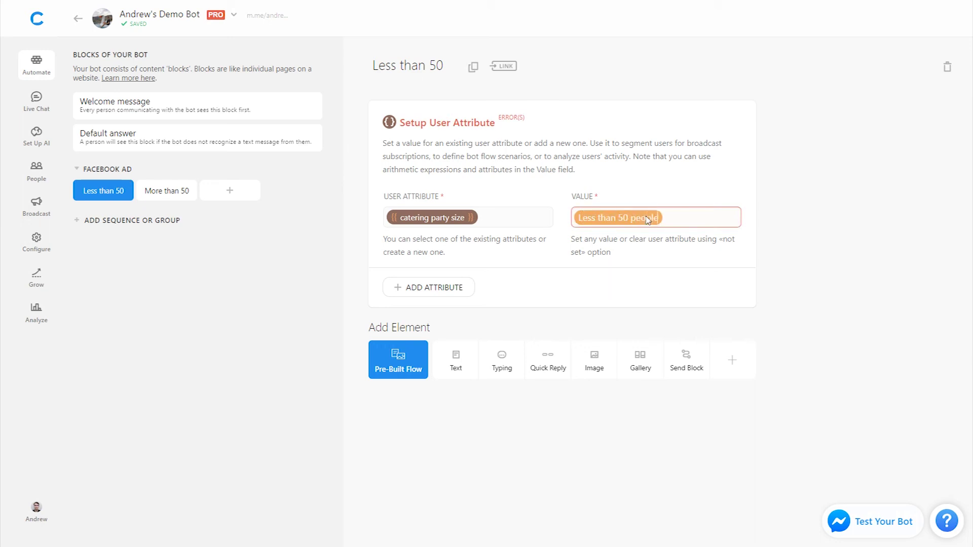
click(818, 253)
Set More than 50's catering party size to 'More than 50 people', then add a block to the Facebook Ad group
click(168, 193)
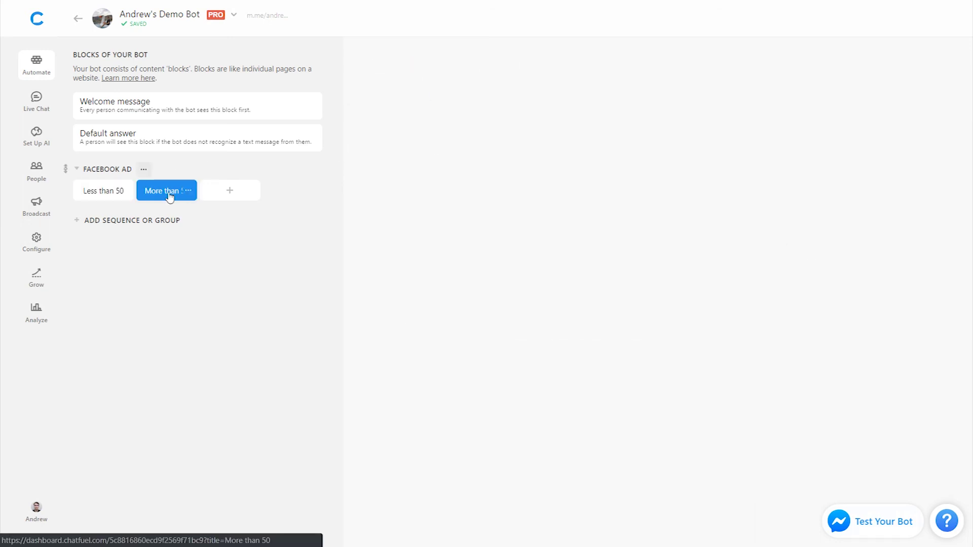
click(732, 131)
click(549, 135)
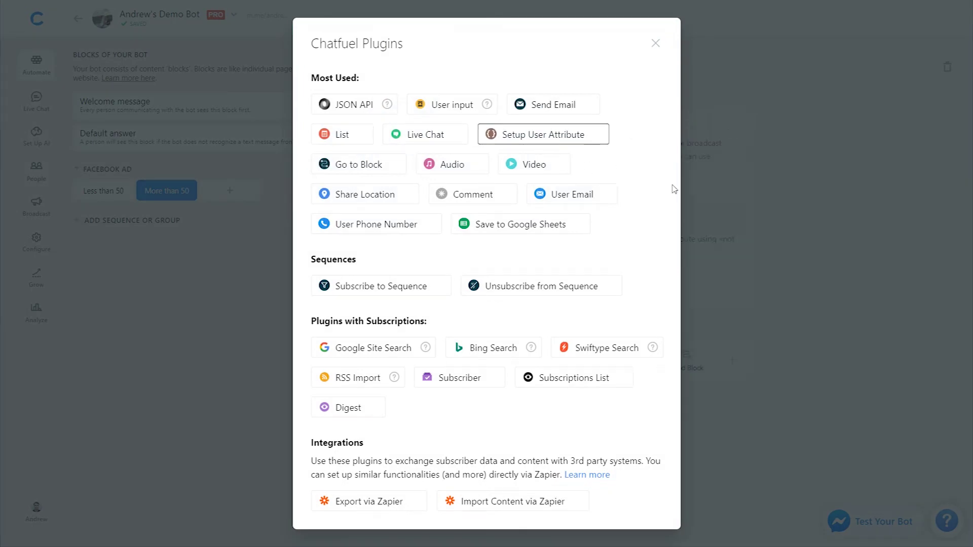
text(cat)
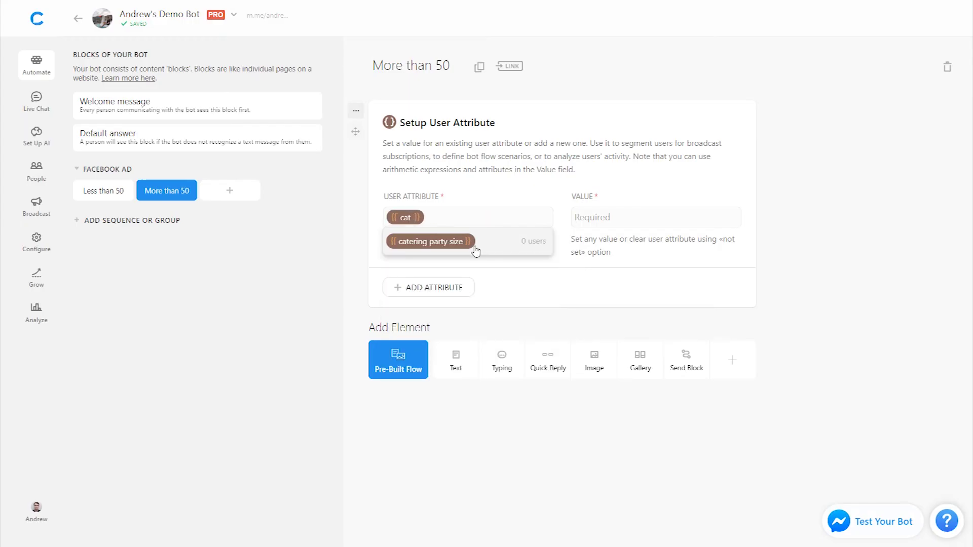
click(473, 249)
text(More than)
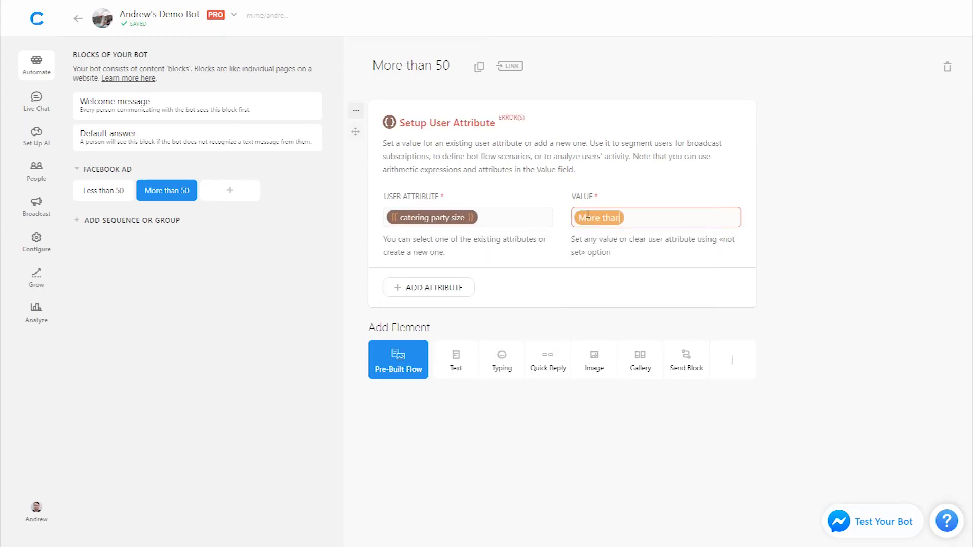
text( 50 people)
click(892, 231)
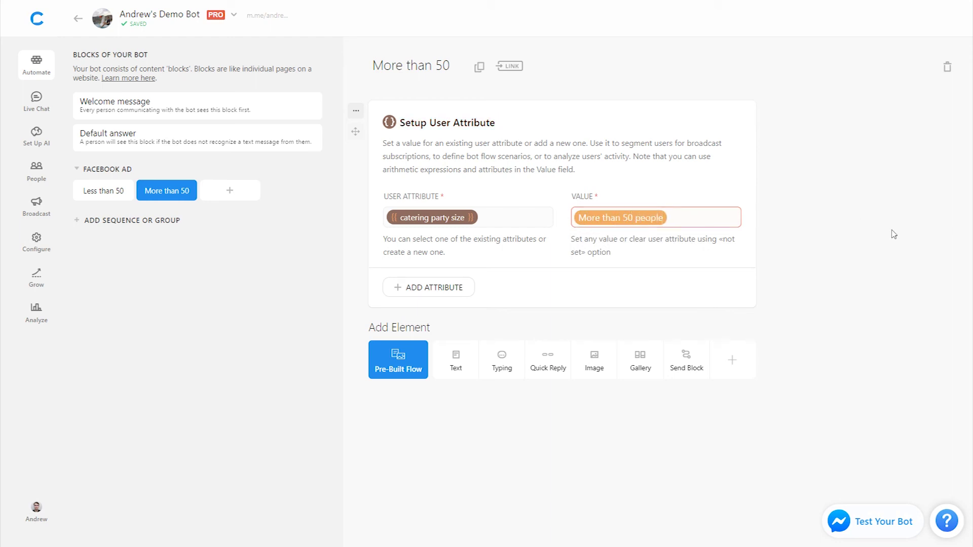
click(102, 191)
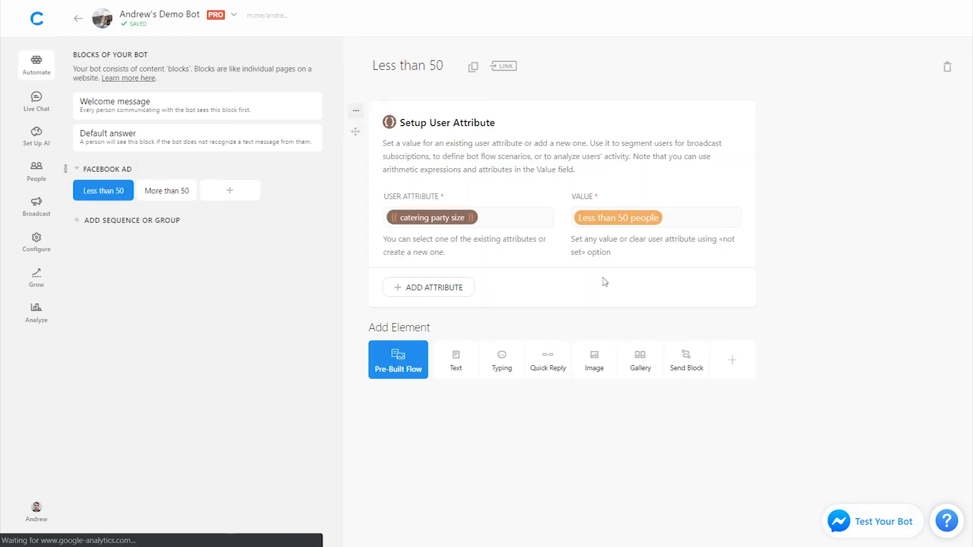
click(229, 193)
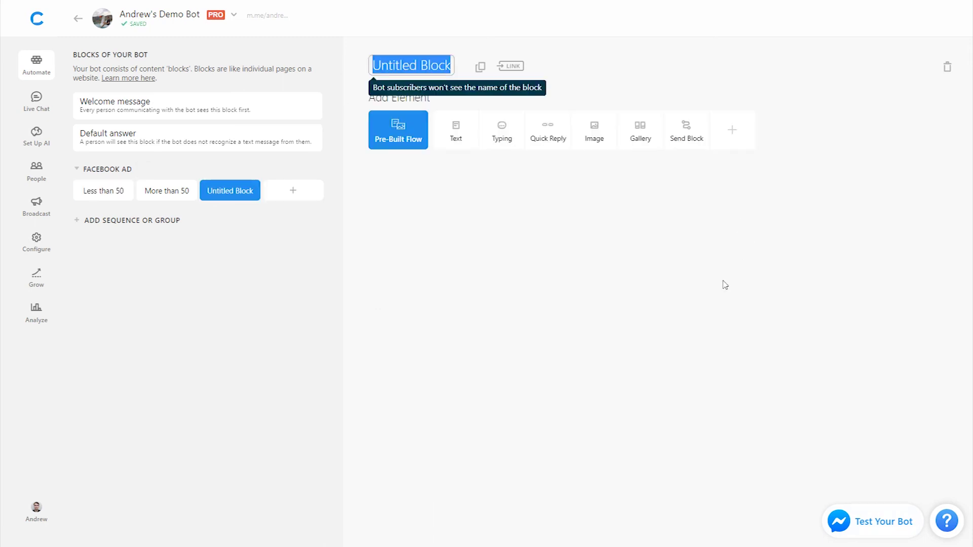
Name the new block 'Capture Email' and have the Less than 50 block send users to it
text(Capt)
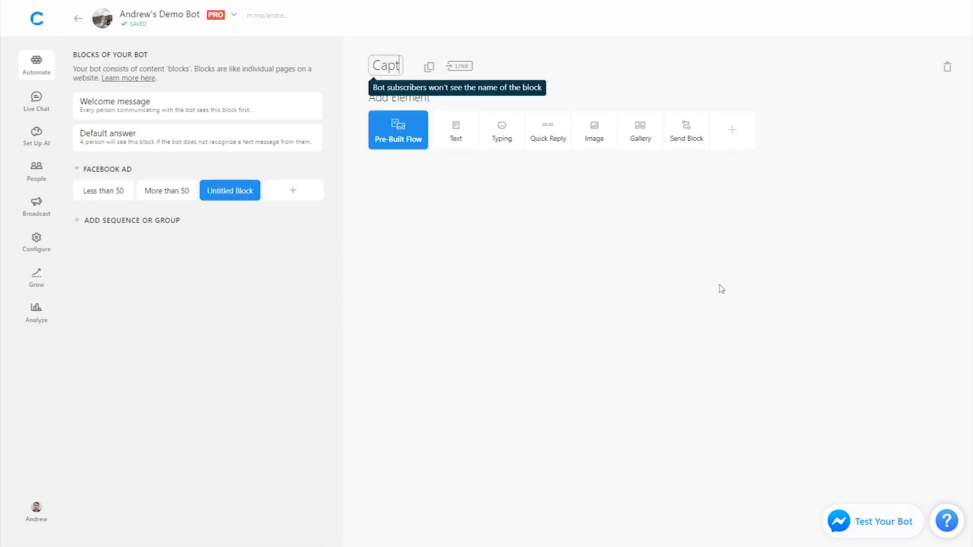
text(ure Email)
key(Return)
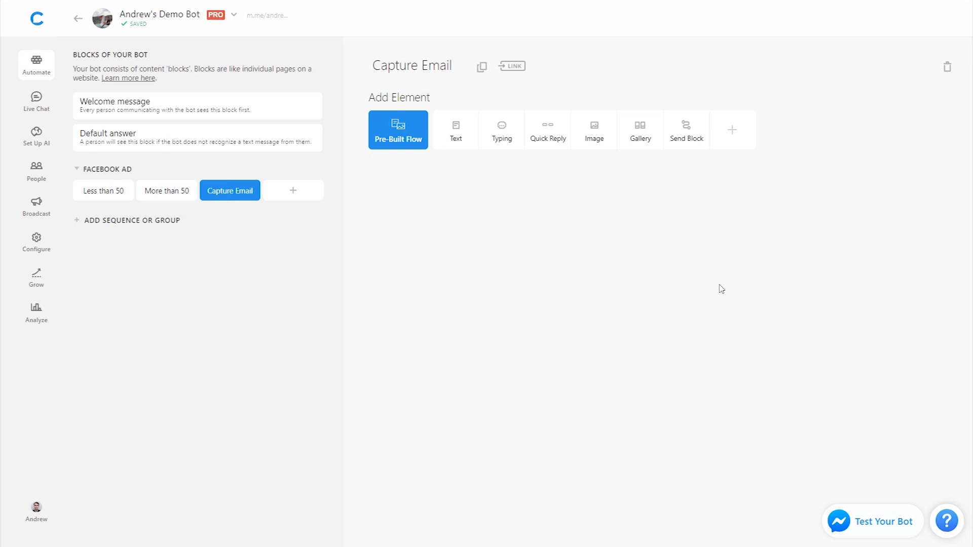
click(101, 193)
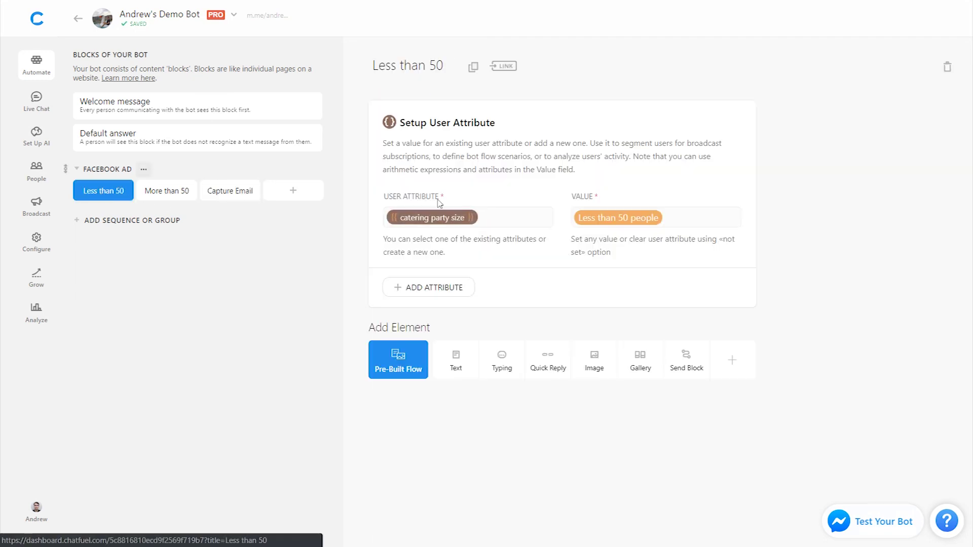
click(694, 363)
click(429, 378)
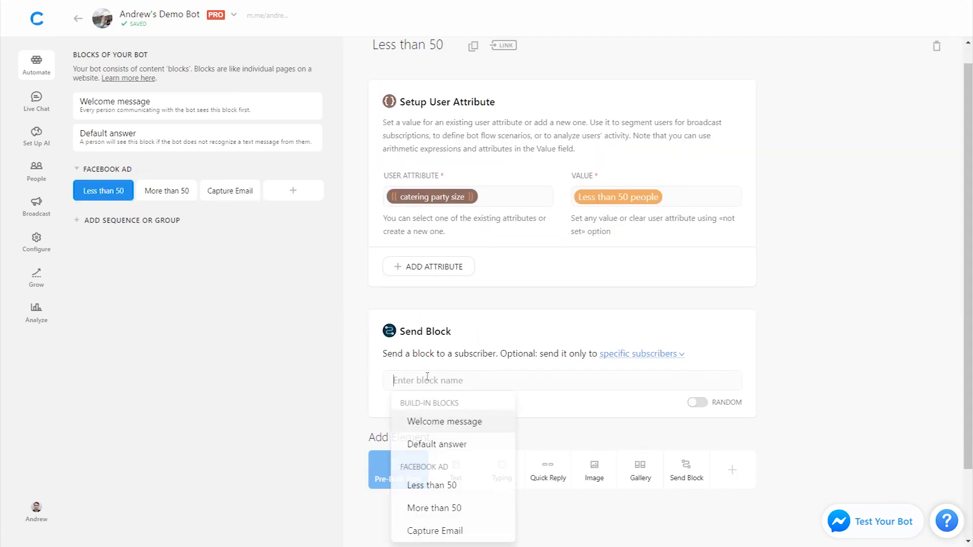
text(cap)
click(453, 445)
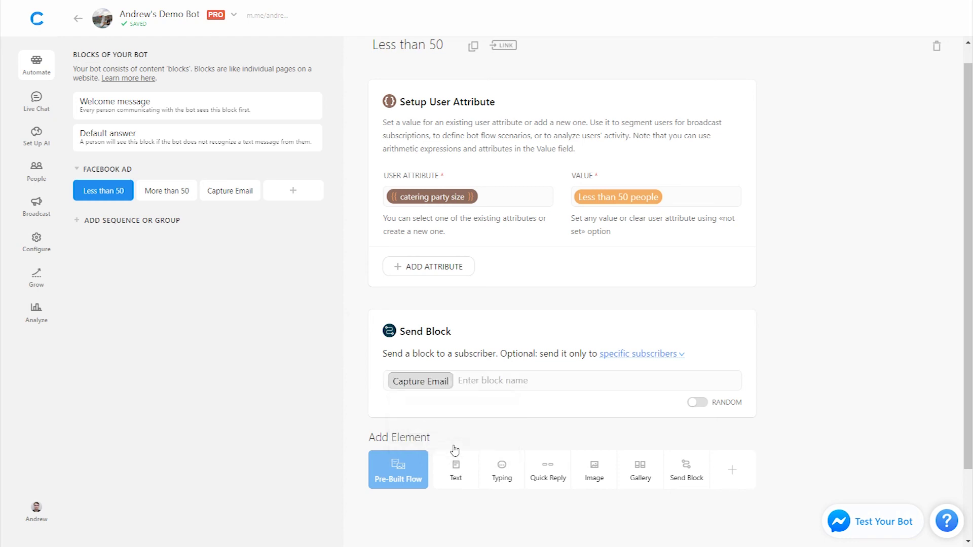
Add a Send Block element to More than 50 that sends users to Capture Email
click(177, 191)
click(693, 363)
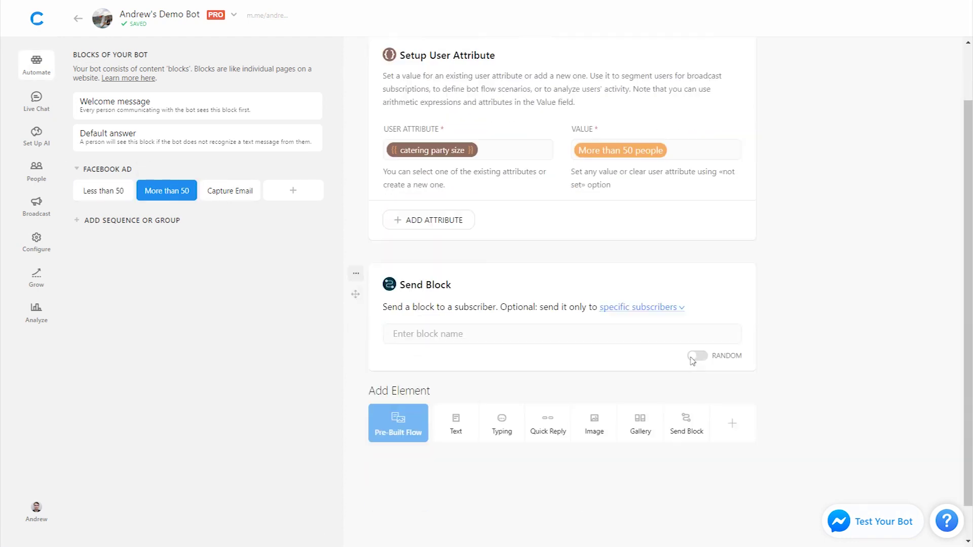
click(431, 297)
text(cap)
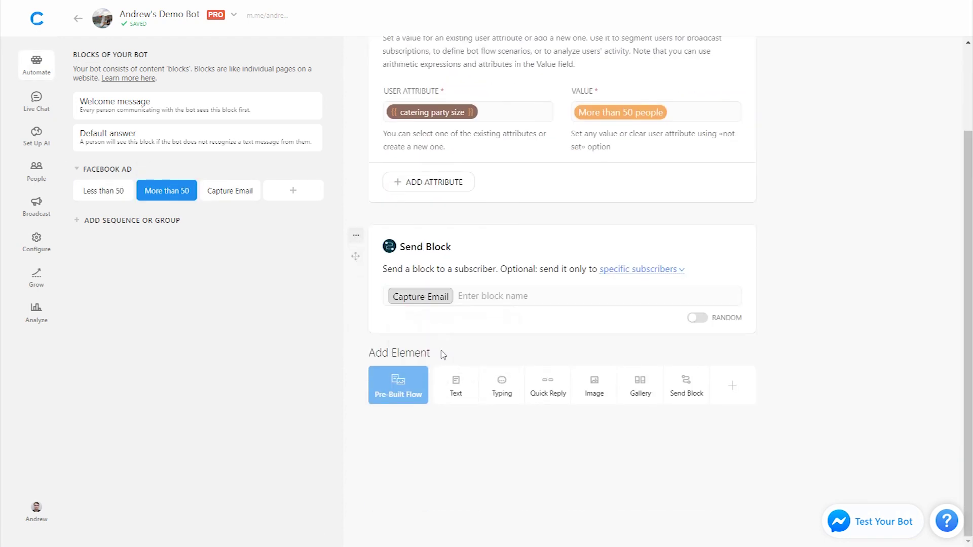
click(249, 192)
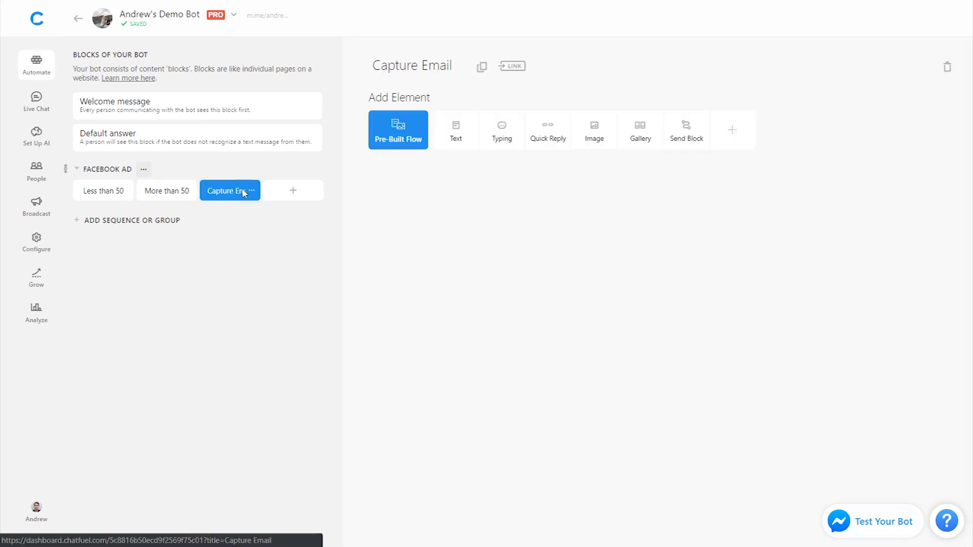
Add a User Email plugin to Capture Email that saves the answer to the email attribute
click(747, 130)
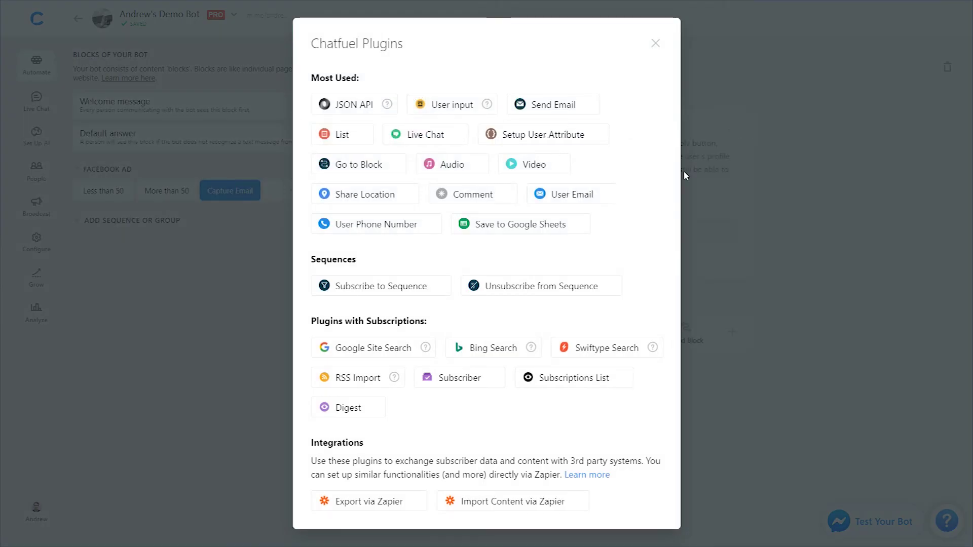
click(571, 194)
text(email)
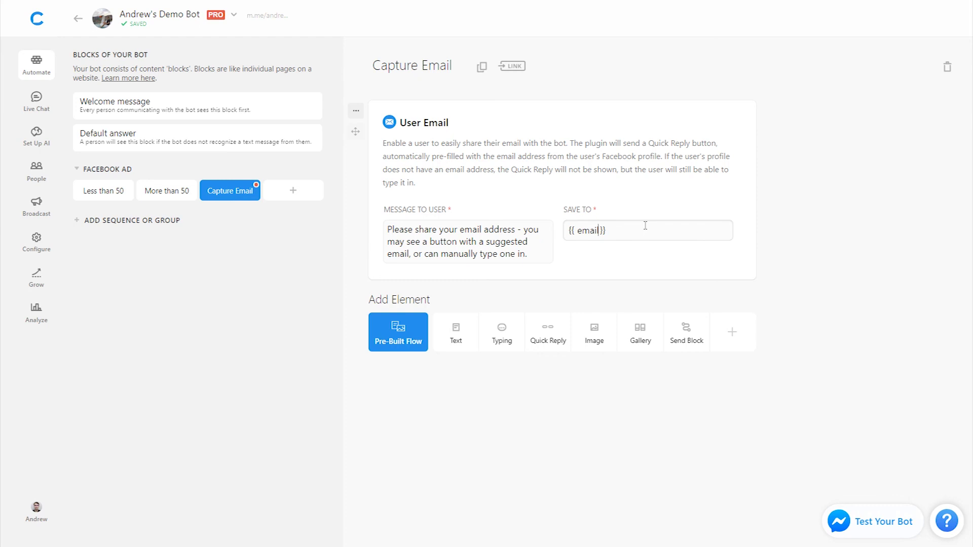
key(Return)
Add a text reply reading "Thanks! We'll contact you soon." after the email request
click(457, 333)
text(T)
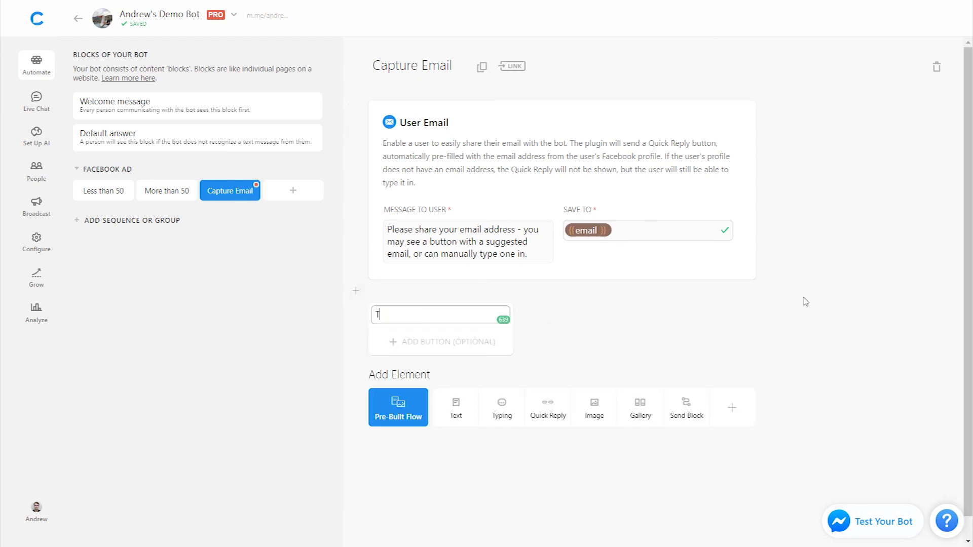
text(hanks! We'll contact you soon.)
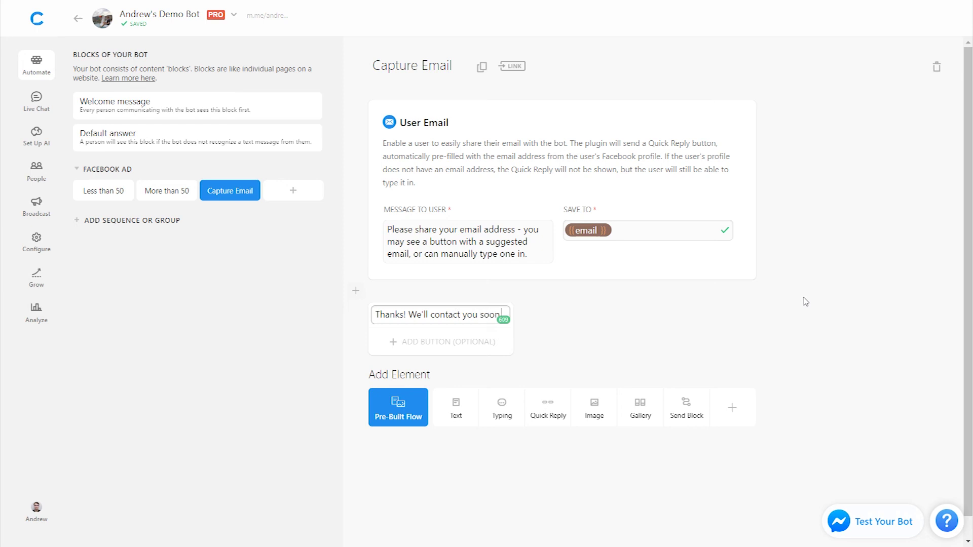
click(838, 329)
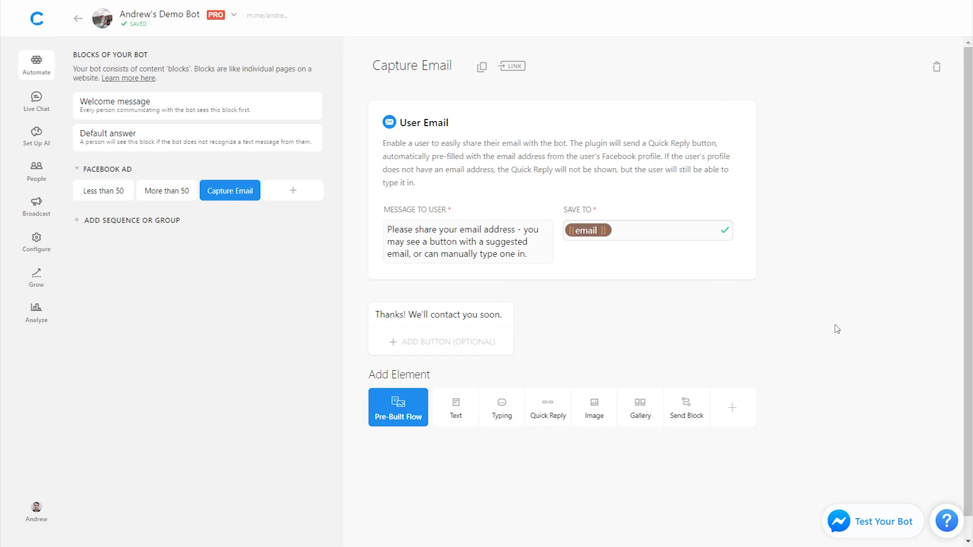
Set Button #1's bot payload to 'block name: Less than 50' and Button #2's to 'block name: More than 50'
click(116, 6)
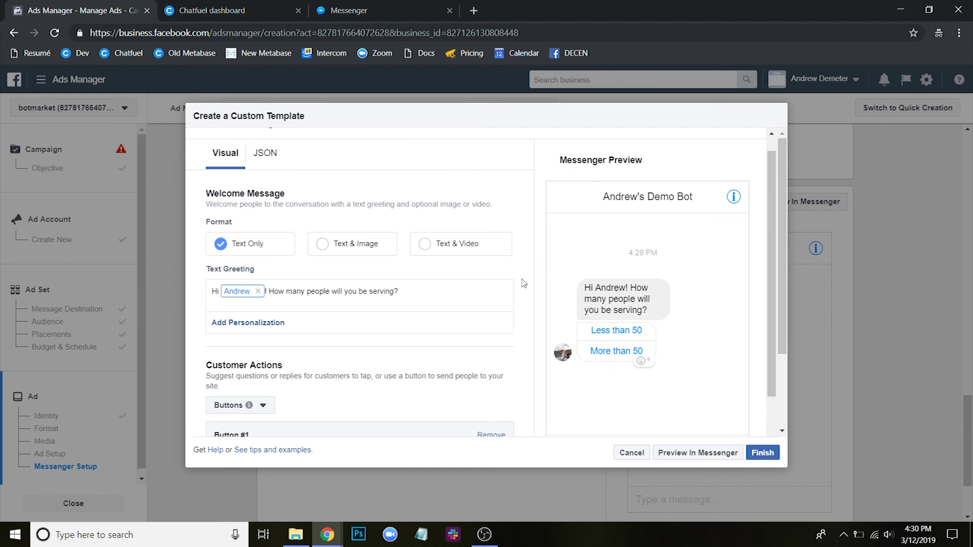
key(F11)
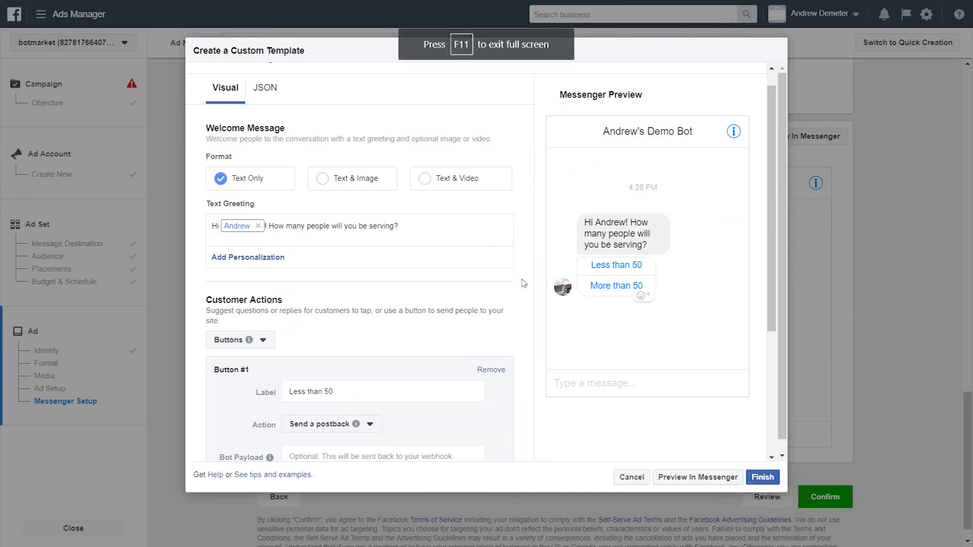
scroll(523, 283, down, 4)
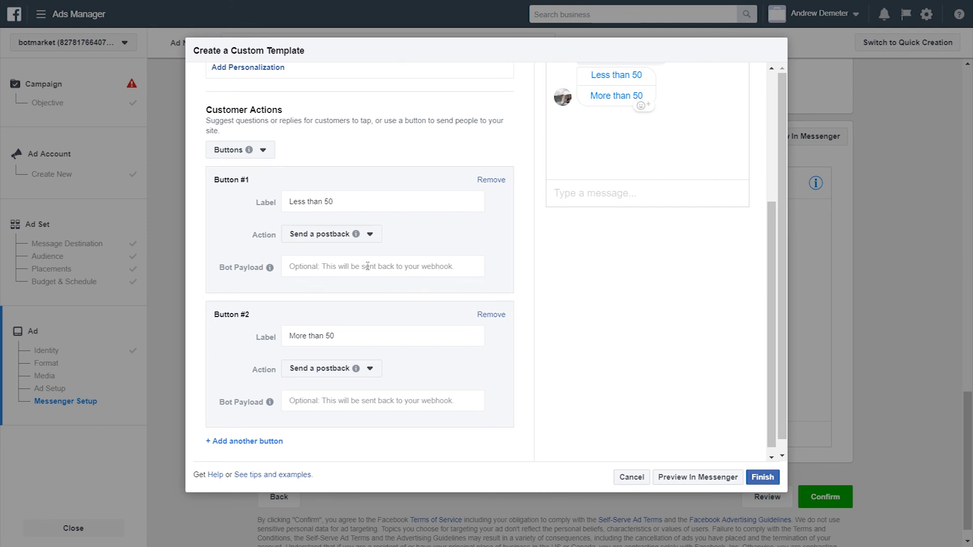
click(368, 266)
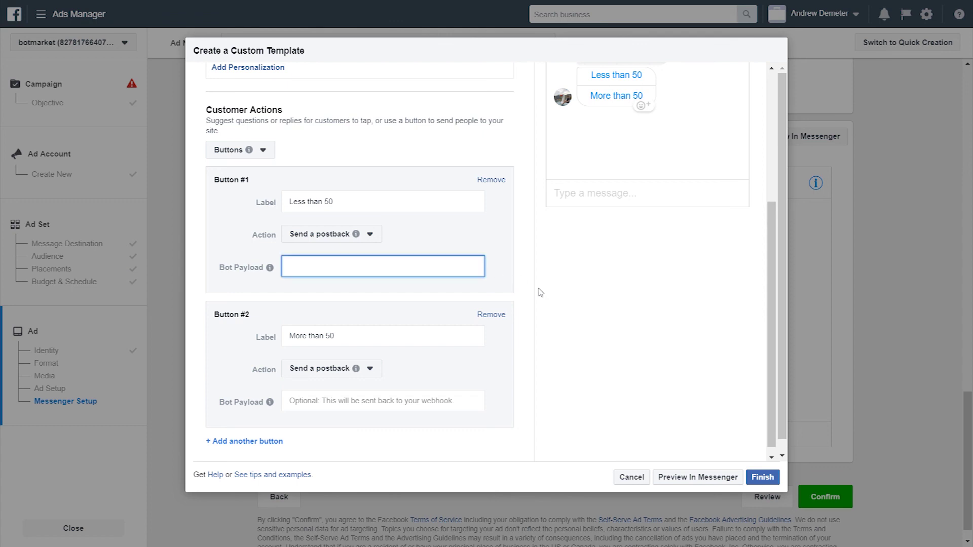
text(block name)
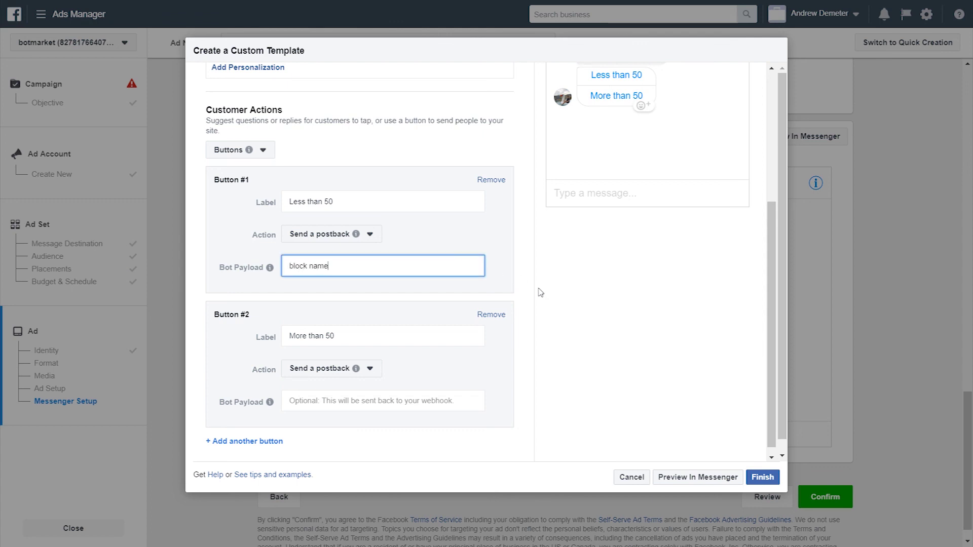
text(:)
text(Less than 50)
click(368, 401)
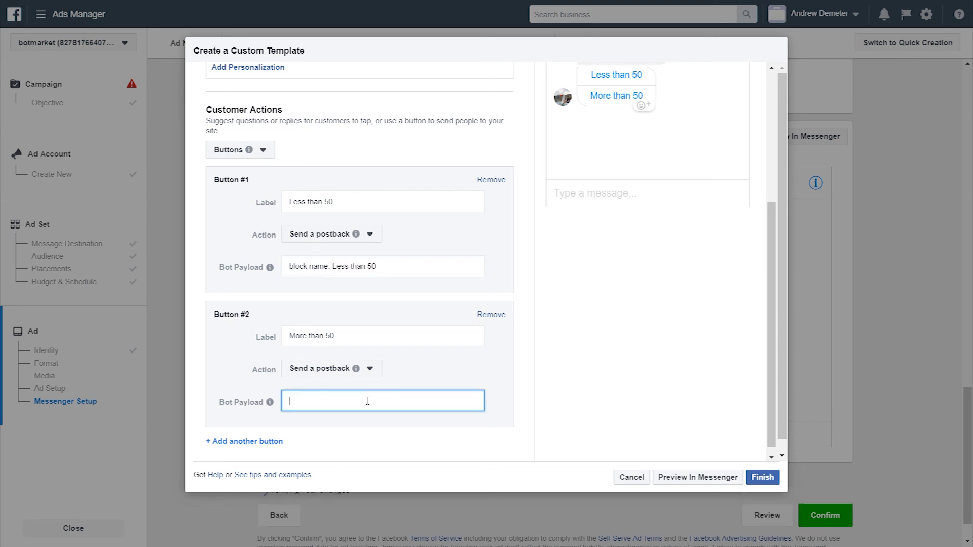
text(block name: )
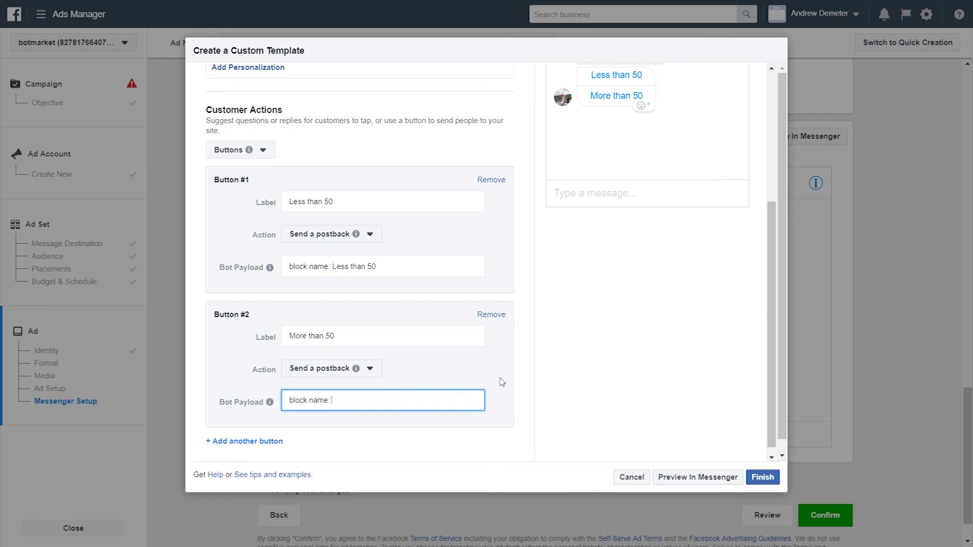
text(More than 50)
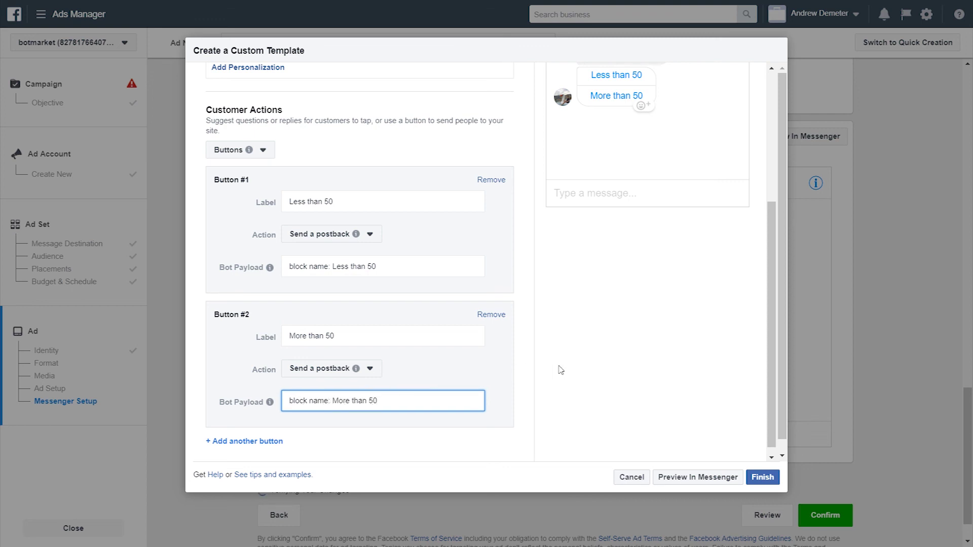
click(591, 367)
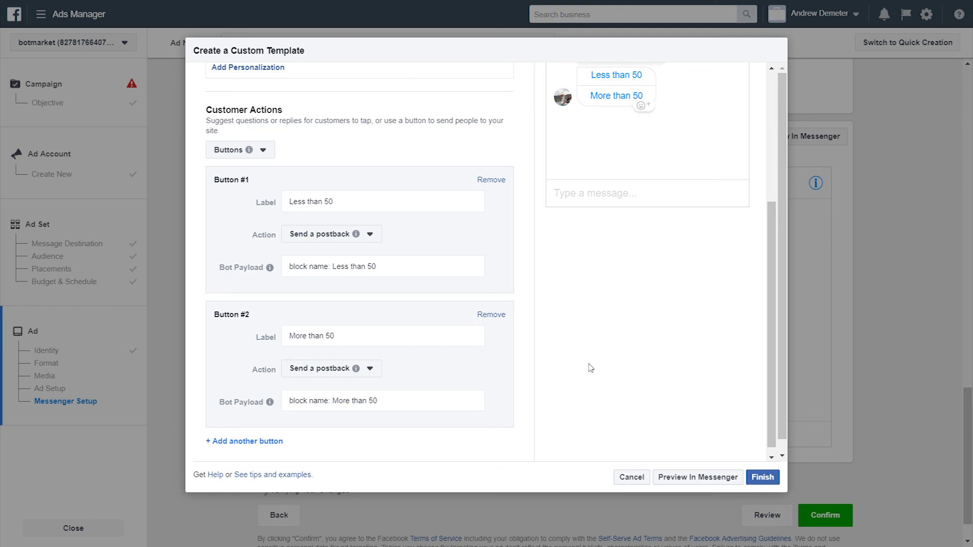
Send a preview of the welcome message to Messenger
scroll(591, 368, down, 1)
scroll(591, 368, up, 3)
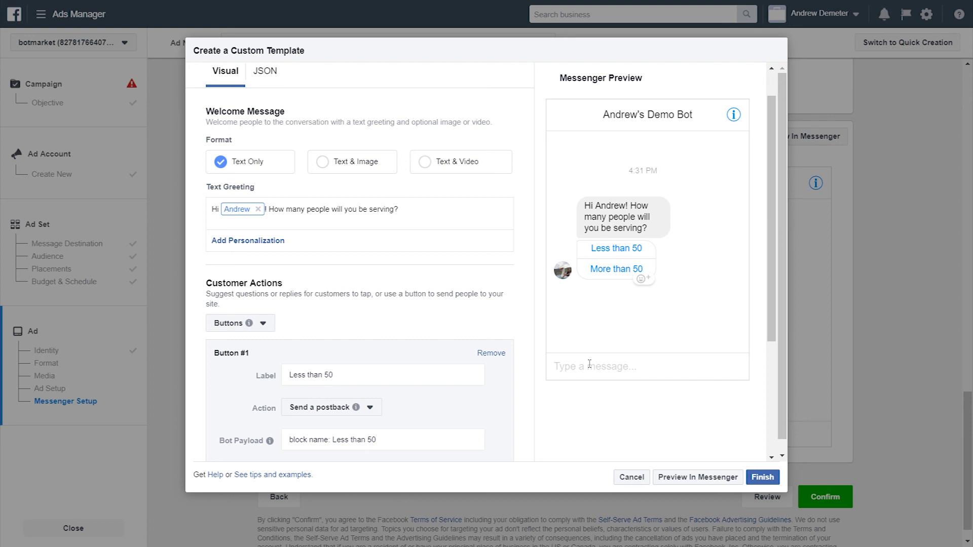
click(682, 477)
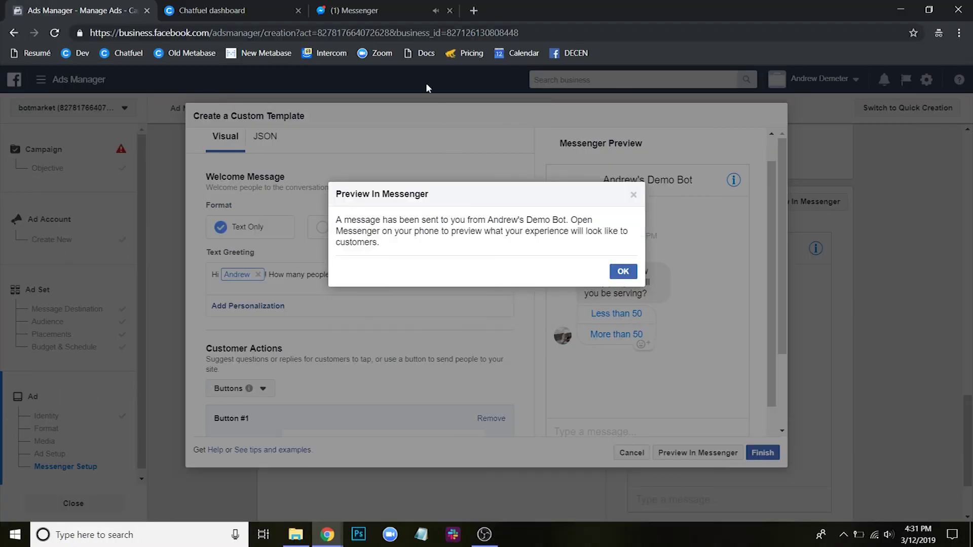
Test the demo bot chat by answering 'More than 50' and sharing the suggested email address
click(387, 6)
key(F11)
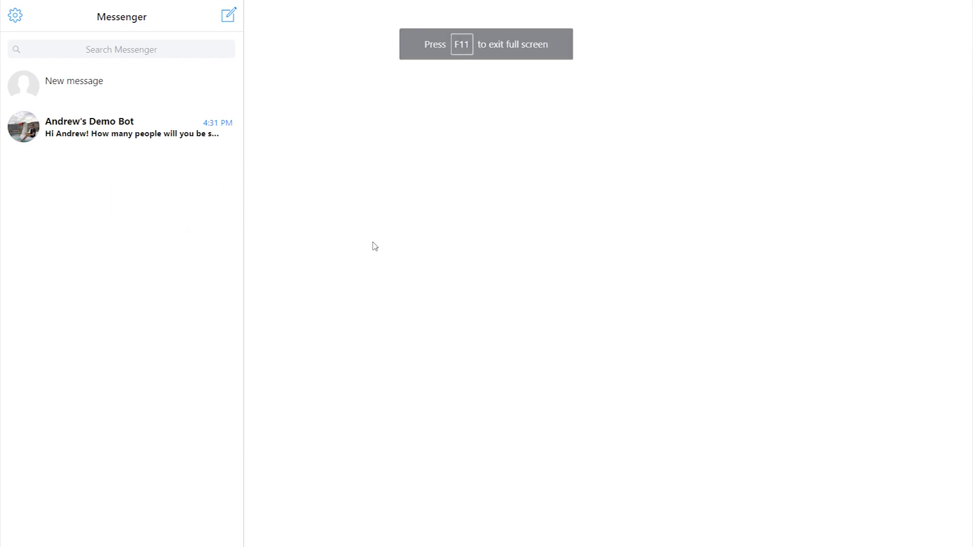
click(108, 140)
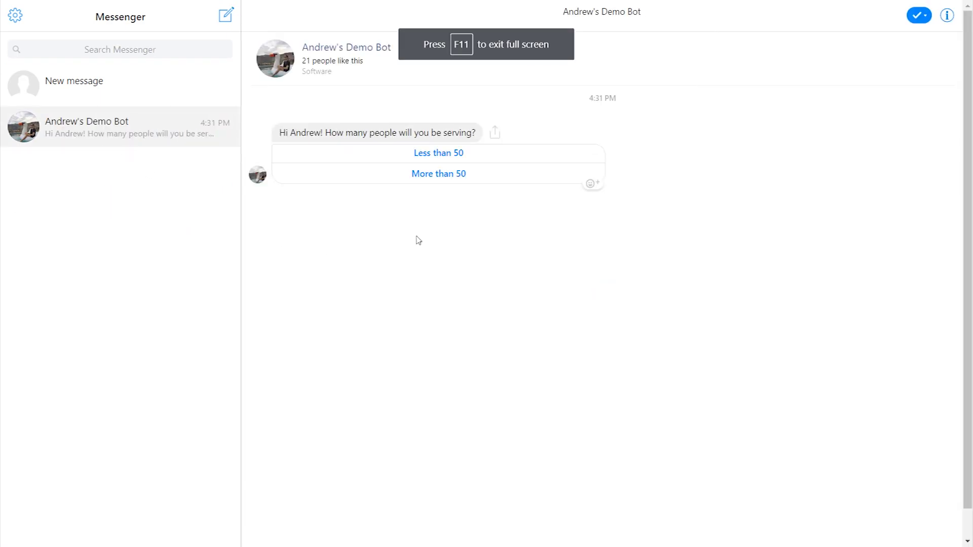
click(472, 173)
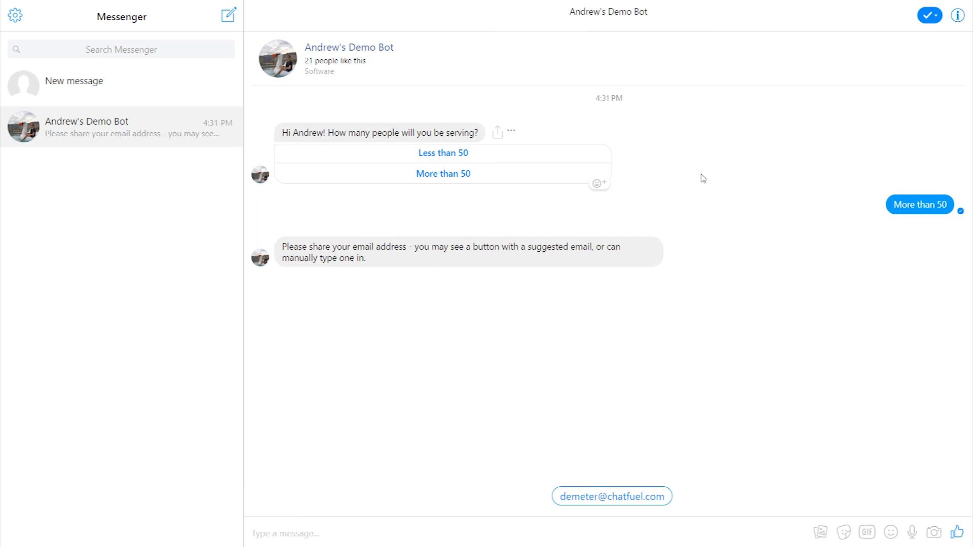
click(604, 498)
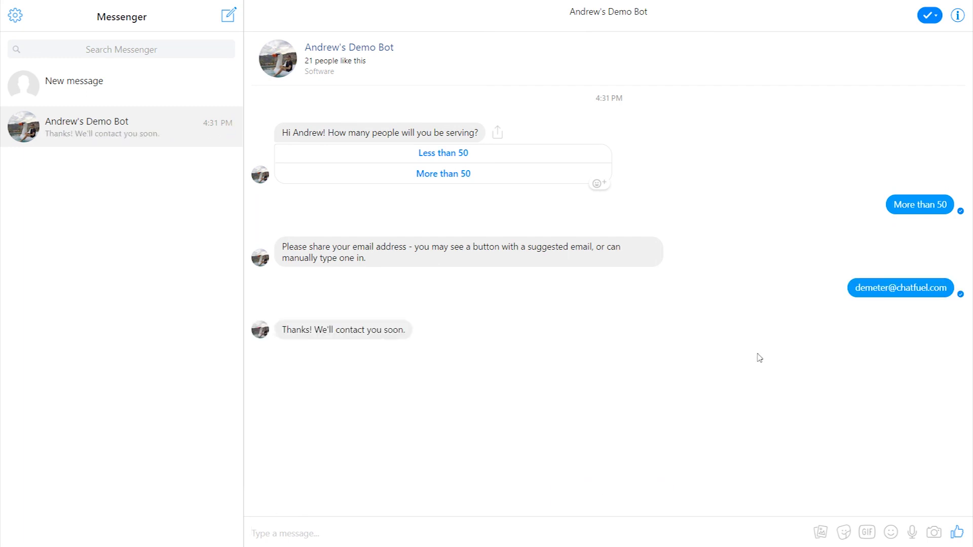